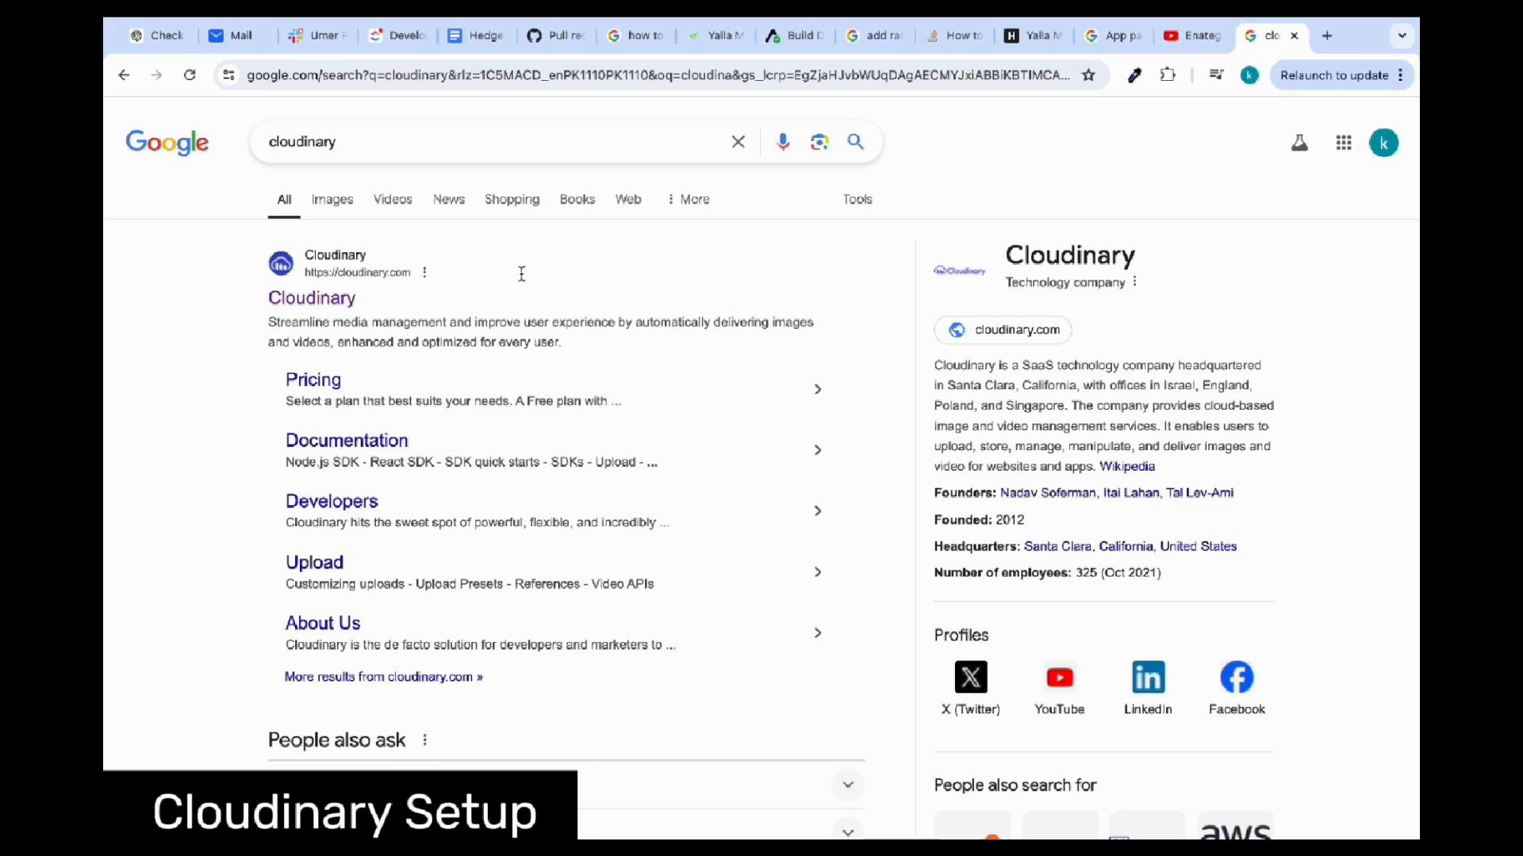
Step: Open the Cloudinary website from the search results and start the free registration
left_click_drag(343, 143, 230, 147)
left_click(213, 216)
left_click(315, 301)
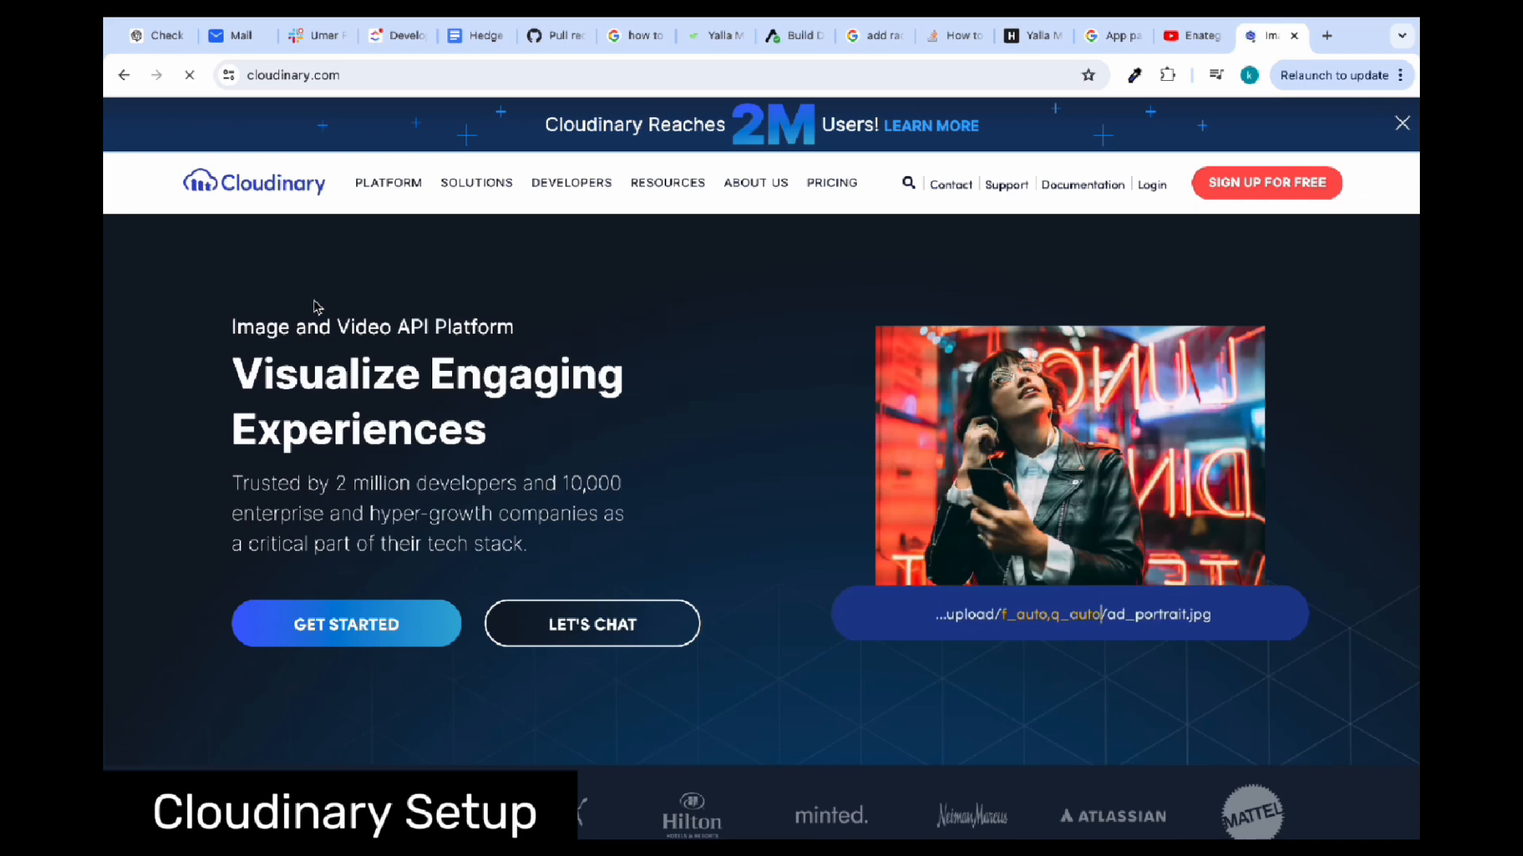
left_click(362, 628)
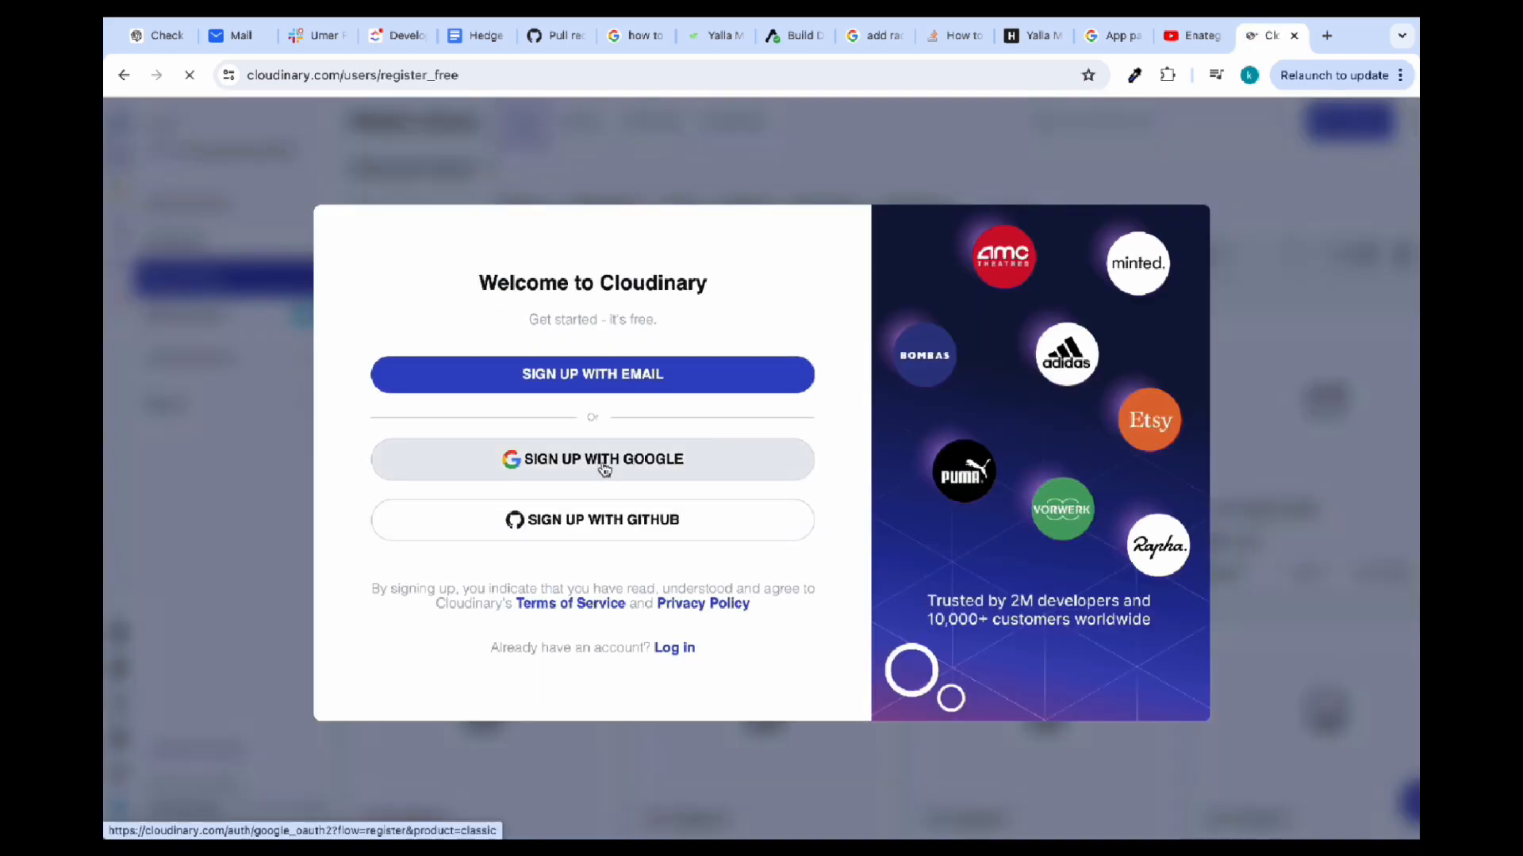
Step: Sign up with Google using the first listed account, and skip the question about the main interest
left_click(604, 470)
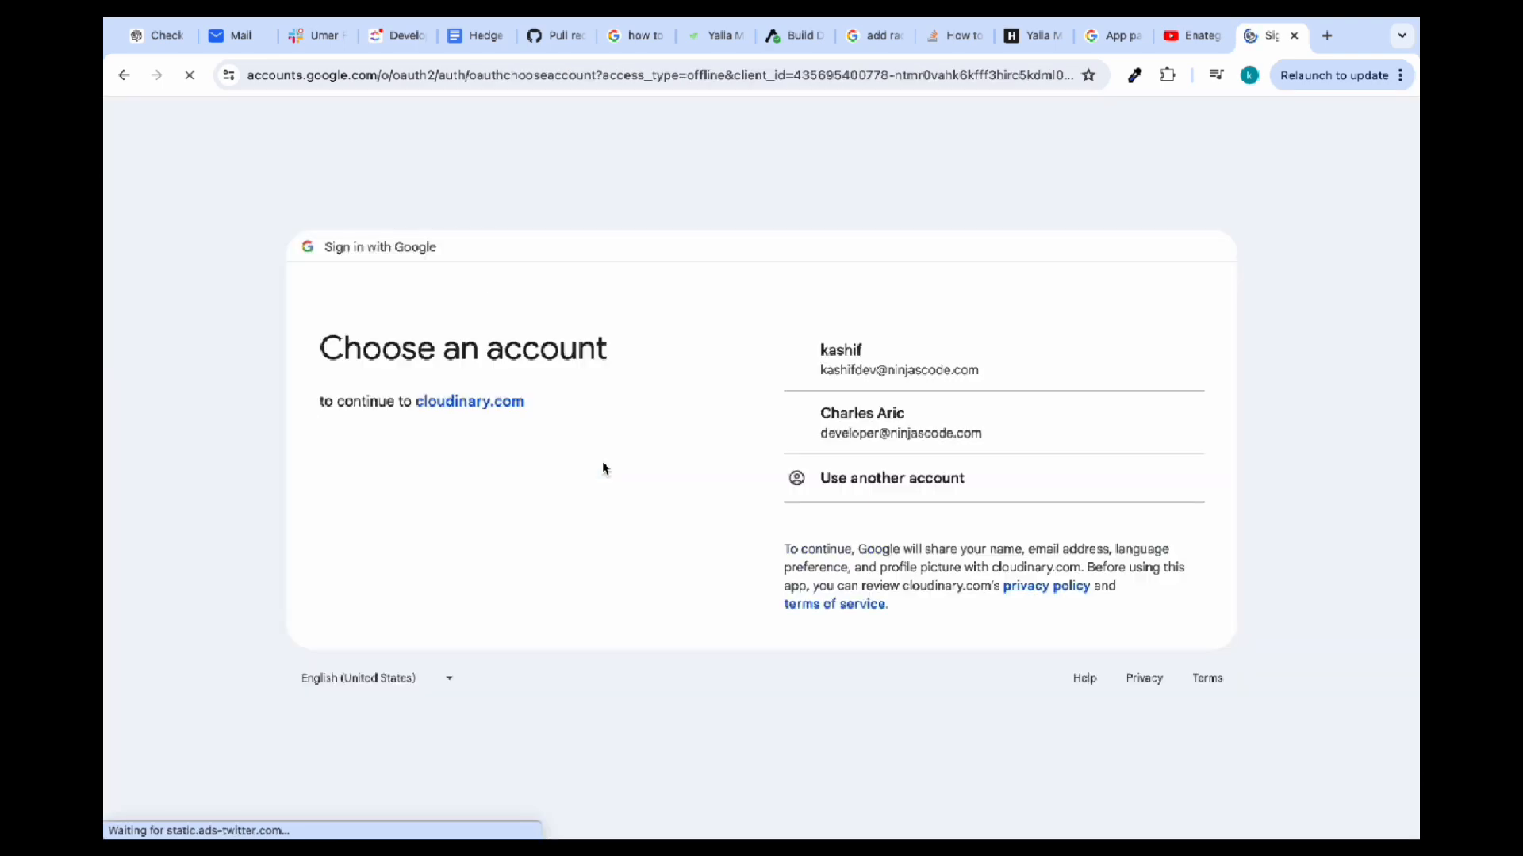
left_click(877, 368)
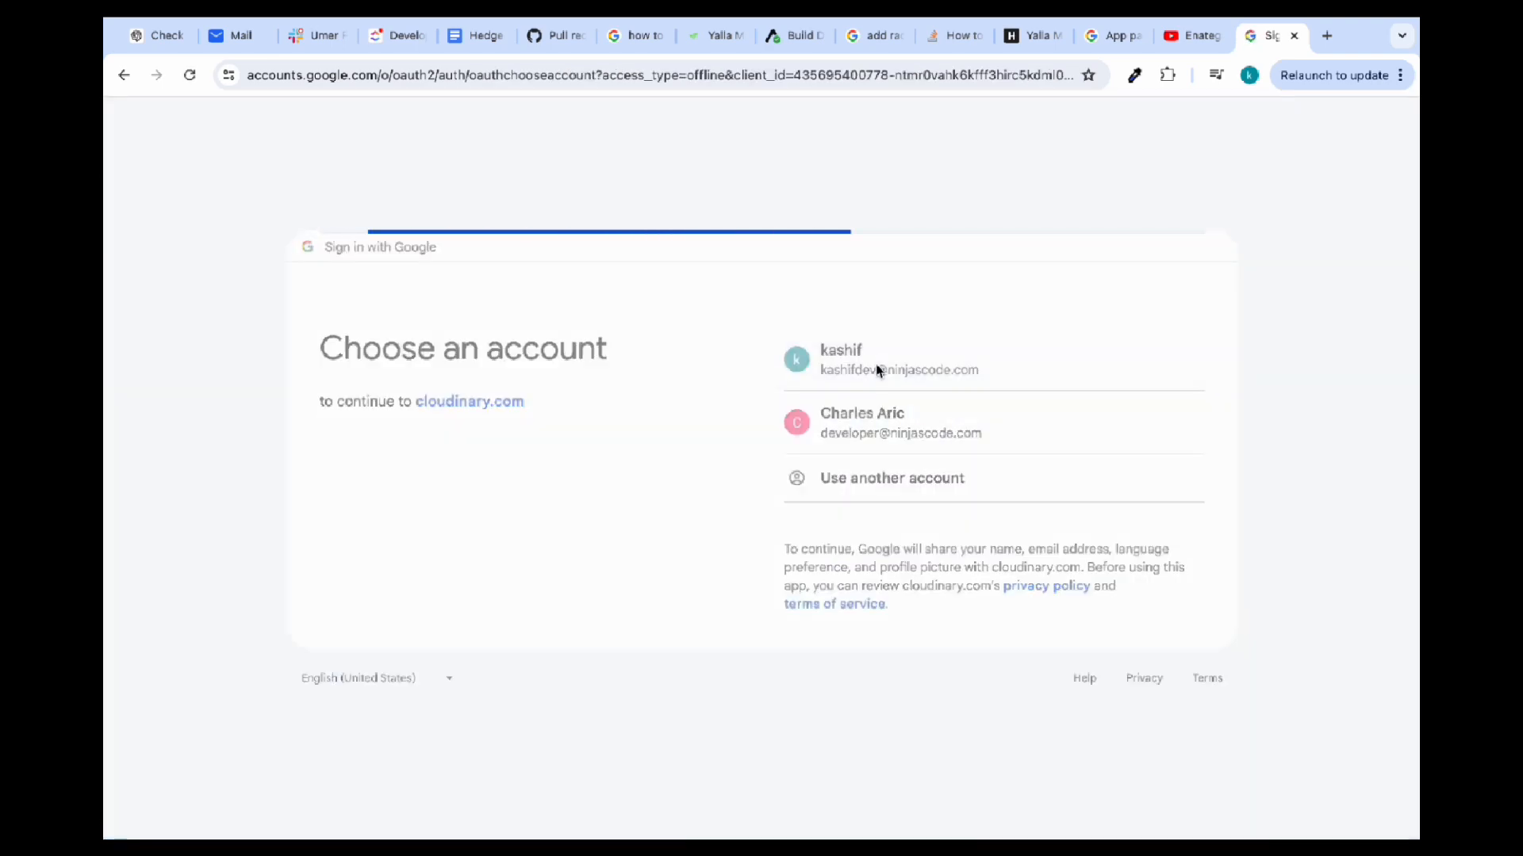
left_click(991, 555)
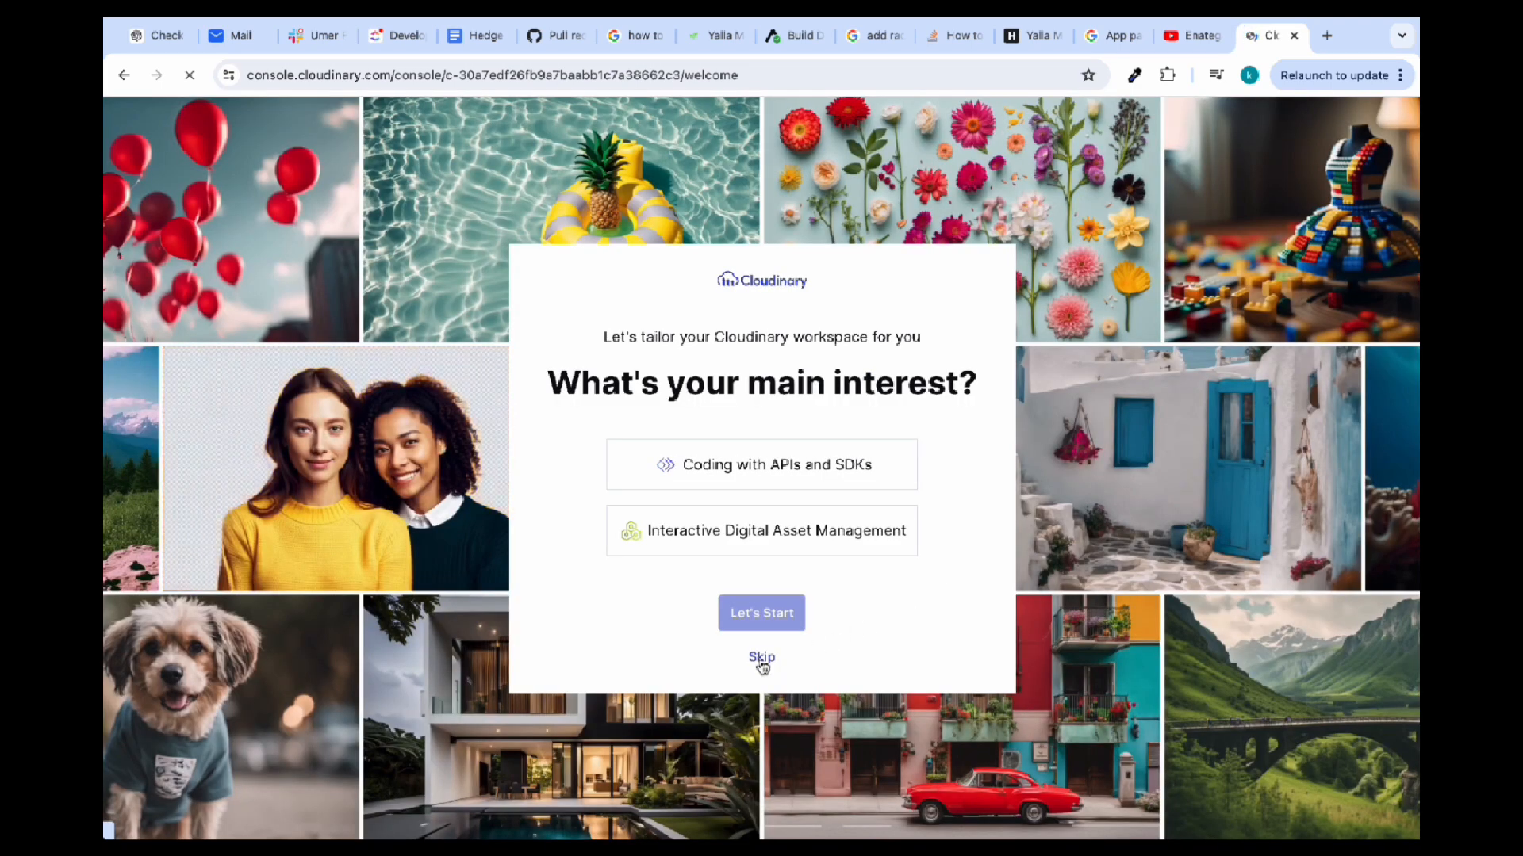
left_click(762, 658)
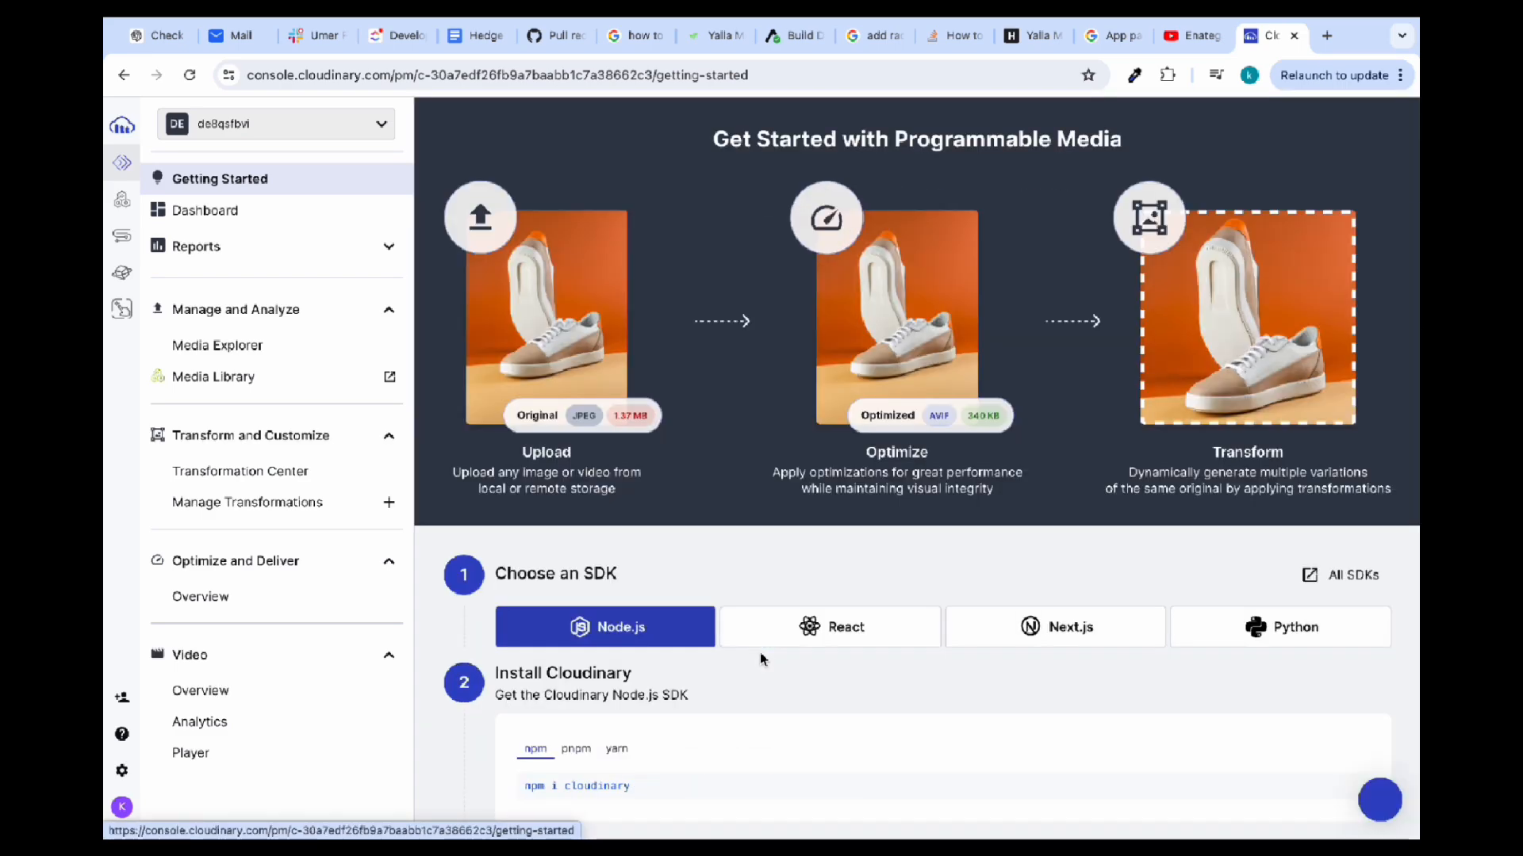
Step: Look through the Getting Started page and check the available product environments
scroll(836, 579, "down", 2)
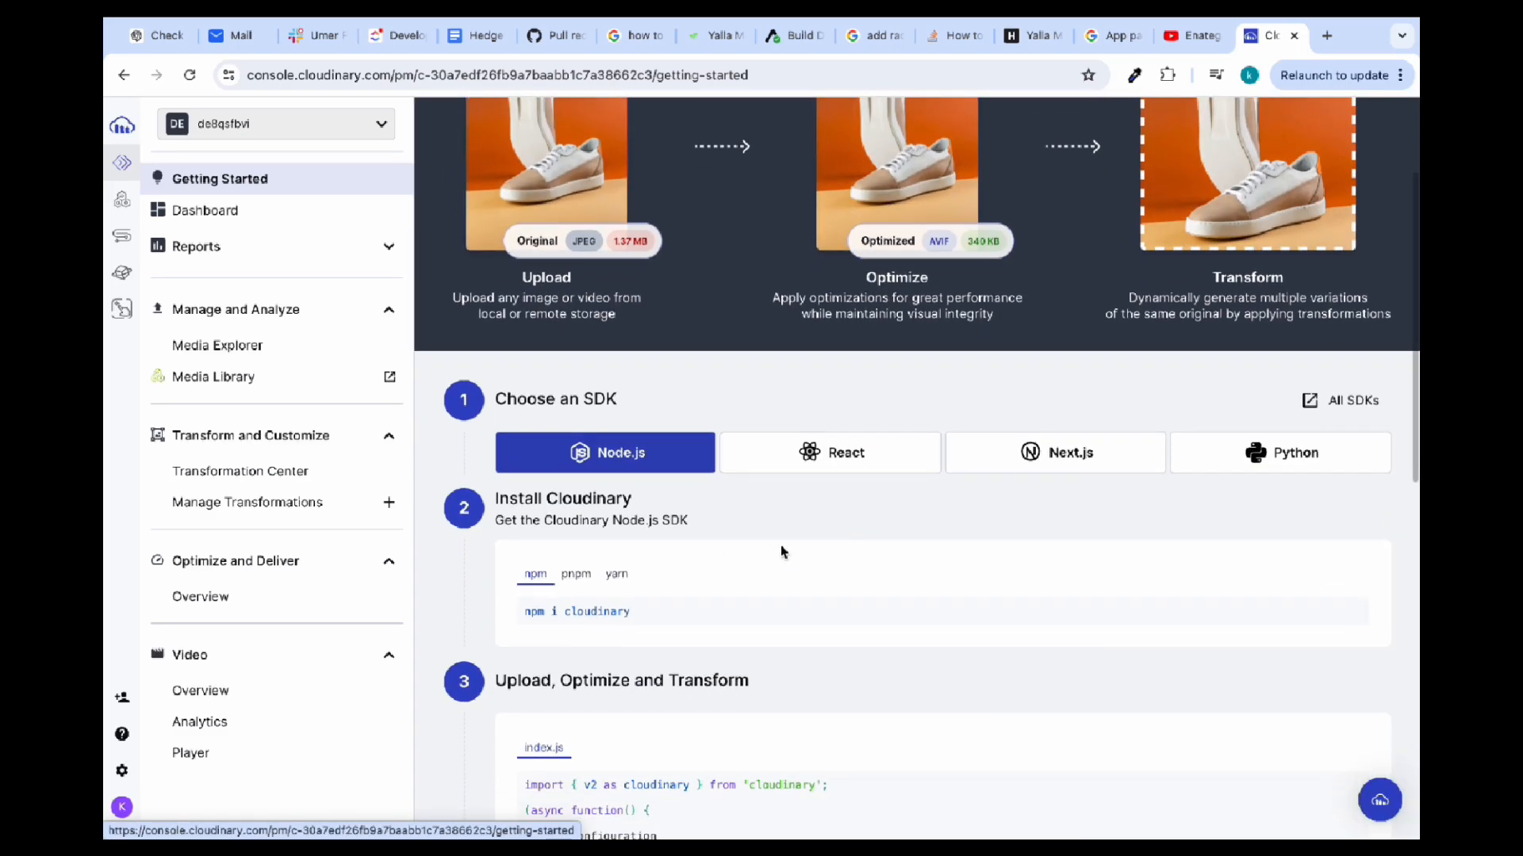
scroll(748, 562, "up", 2)
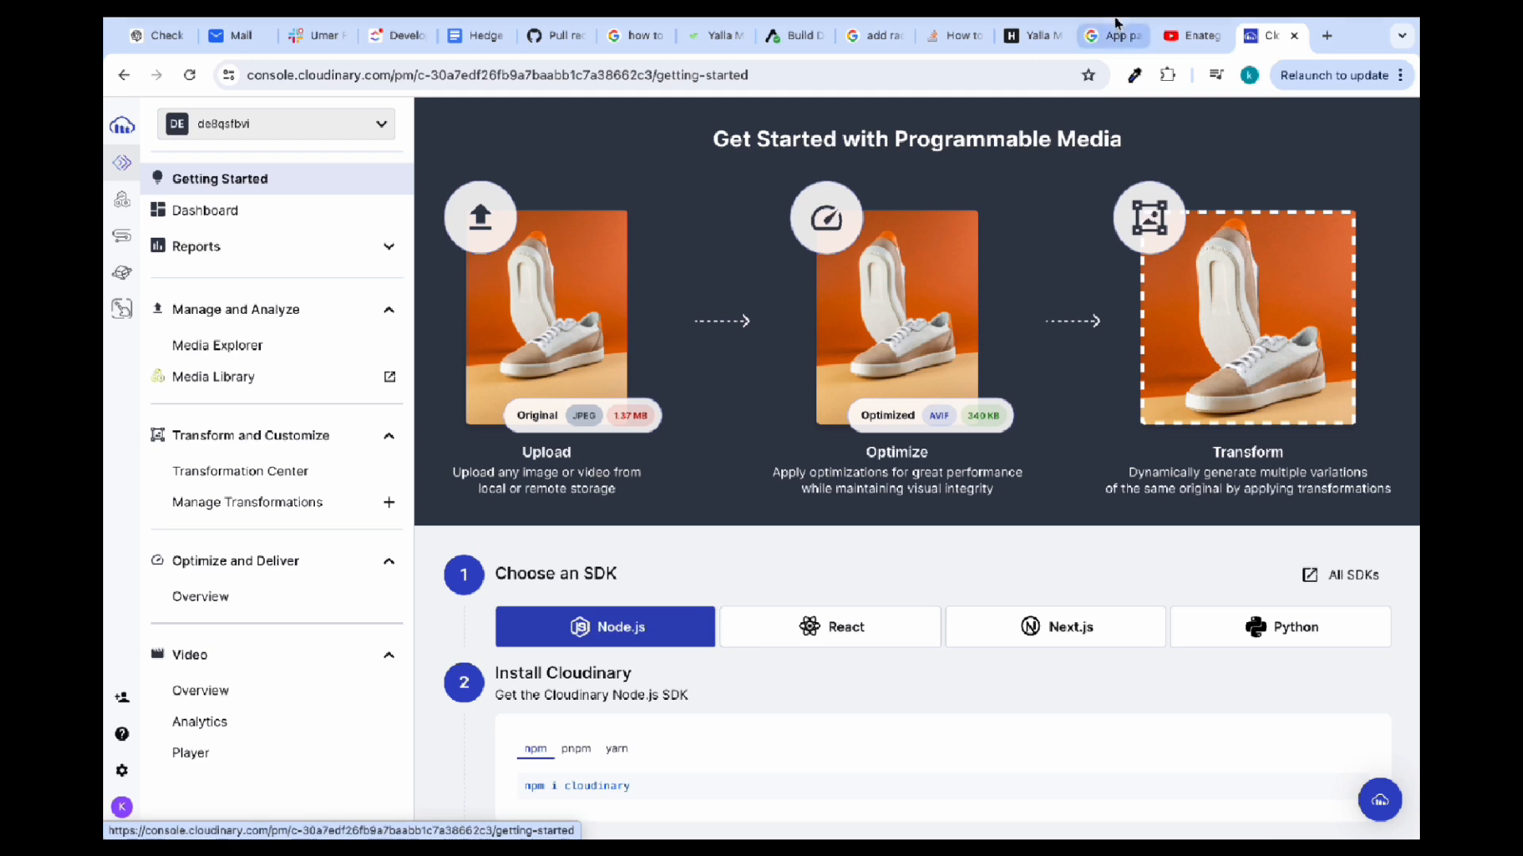
mouse_move(1205, 22)
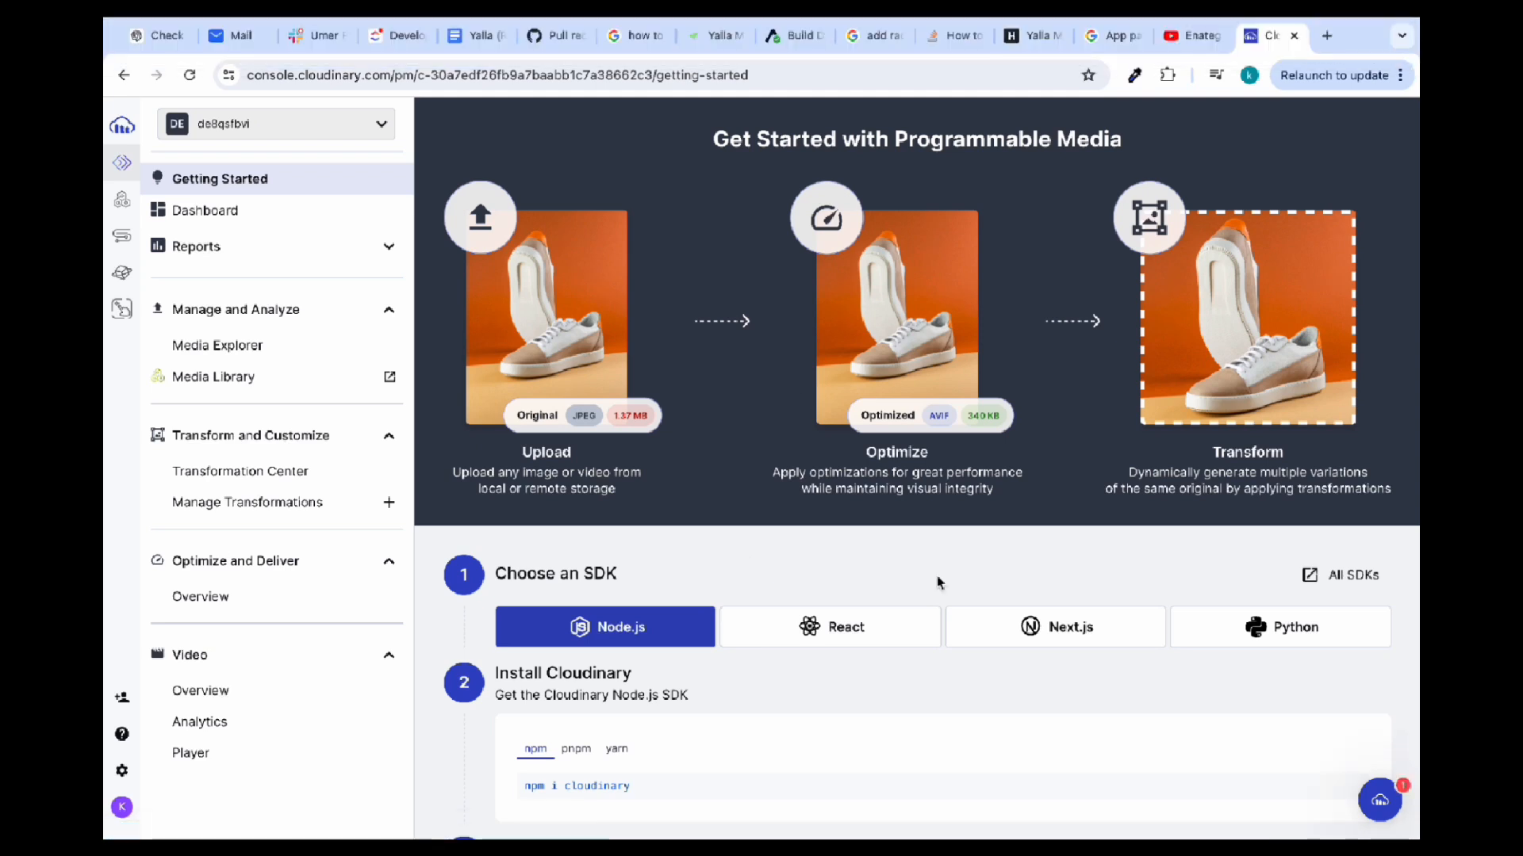
left_click(311, 135)
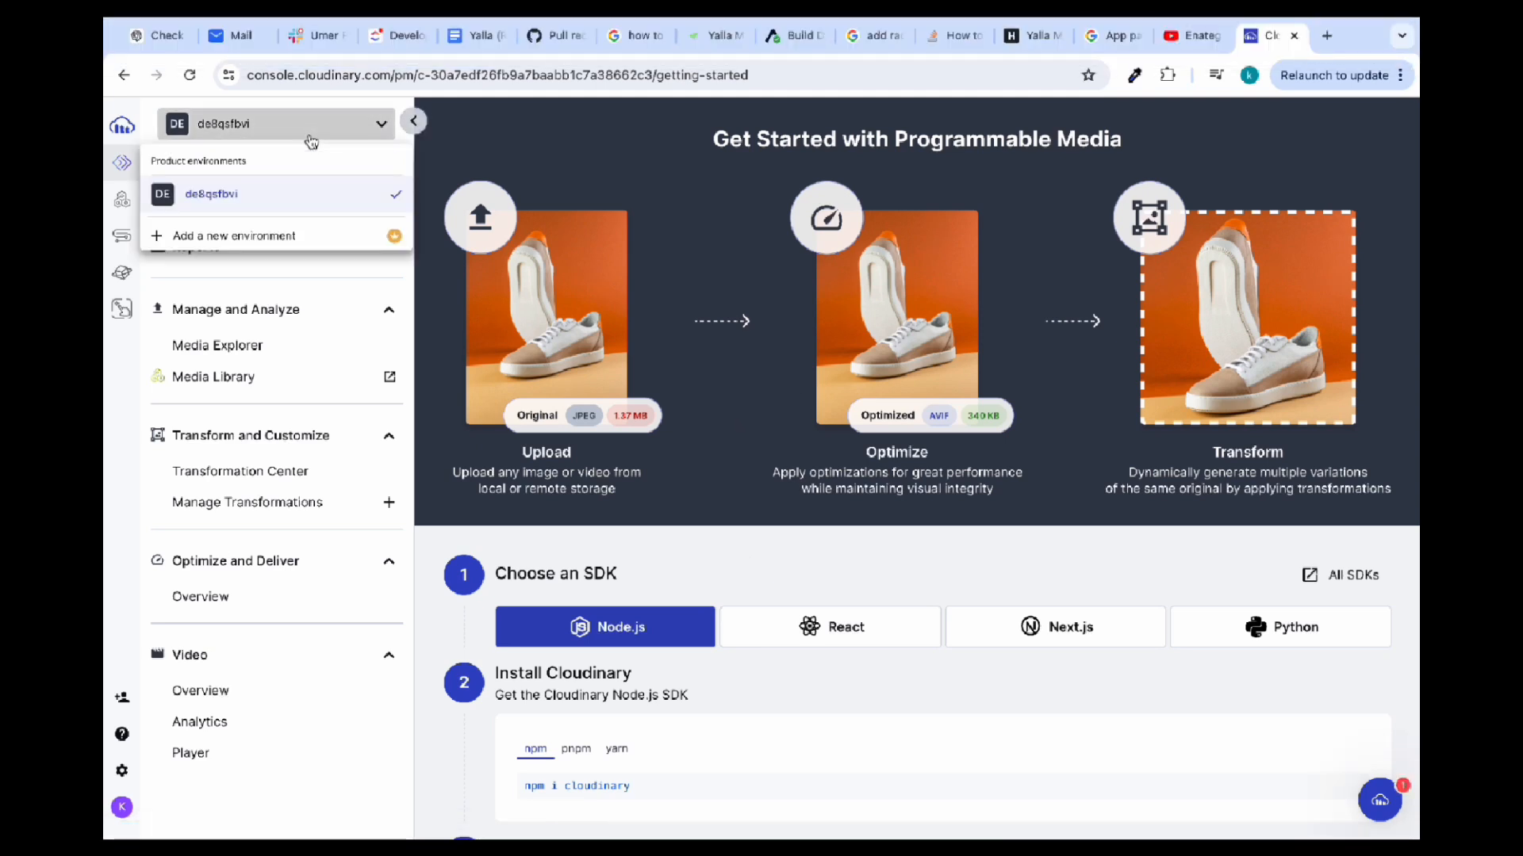
left_click(225, 196)
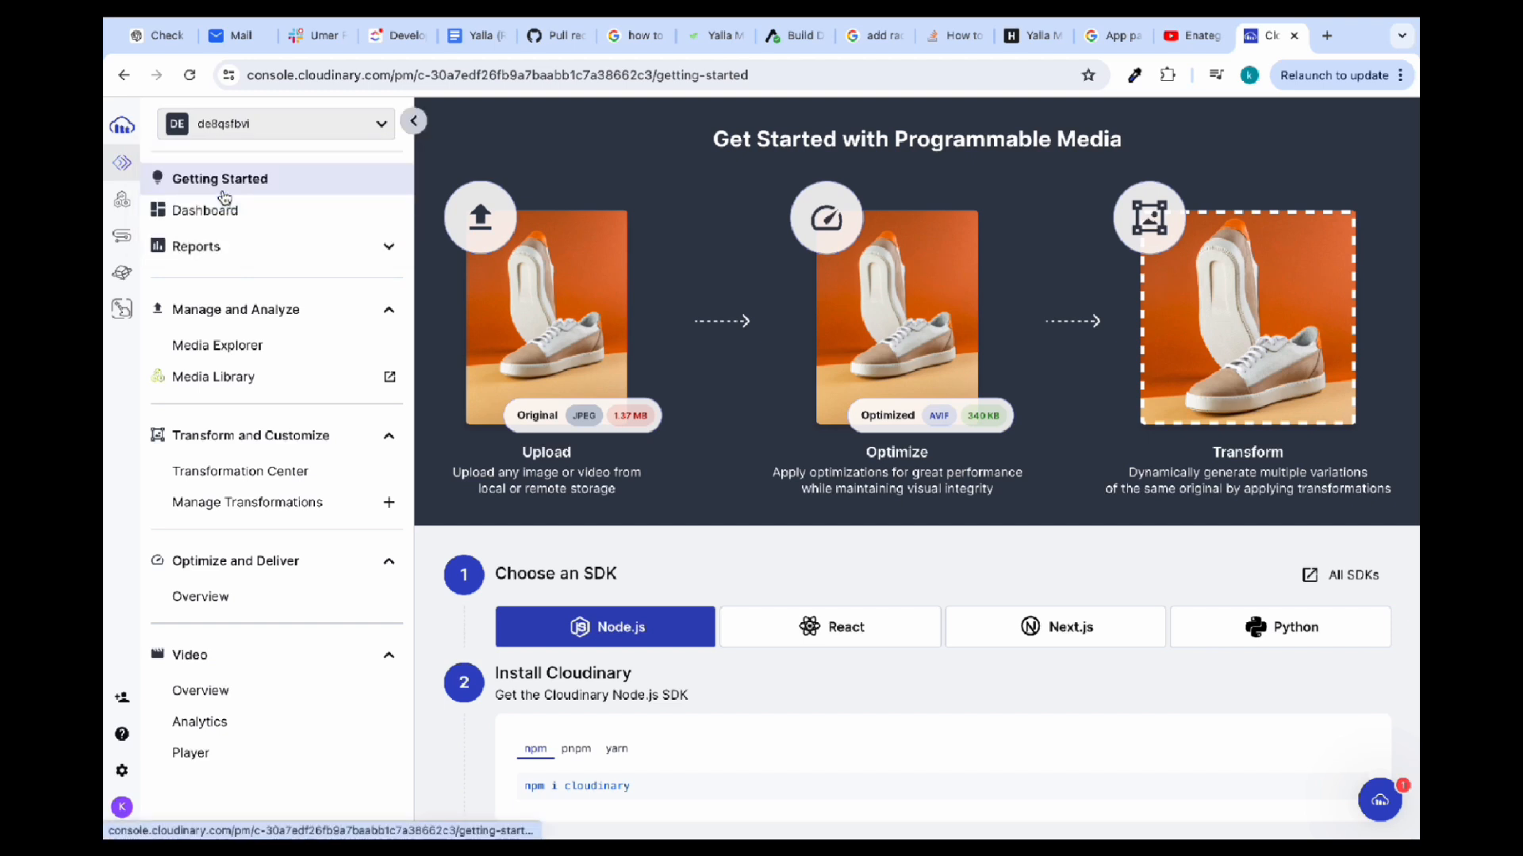
Step: Open the Media Library and examine its upload preferences, including the metadata-on-upload option
left_click(212, 380)
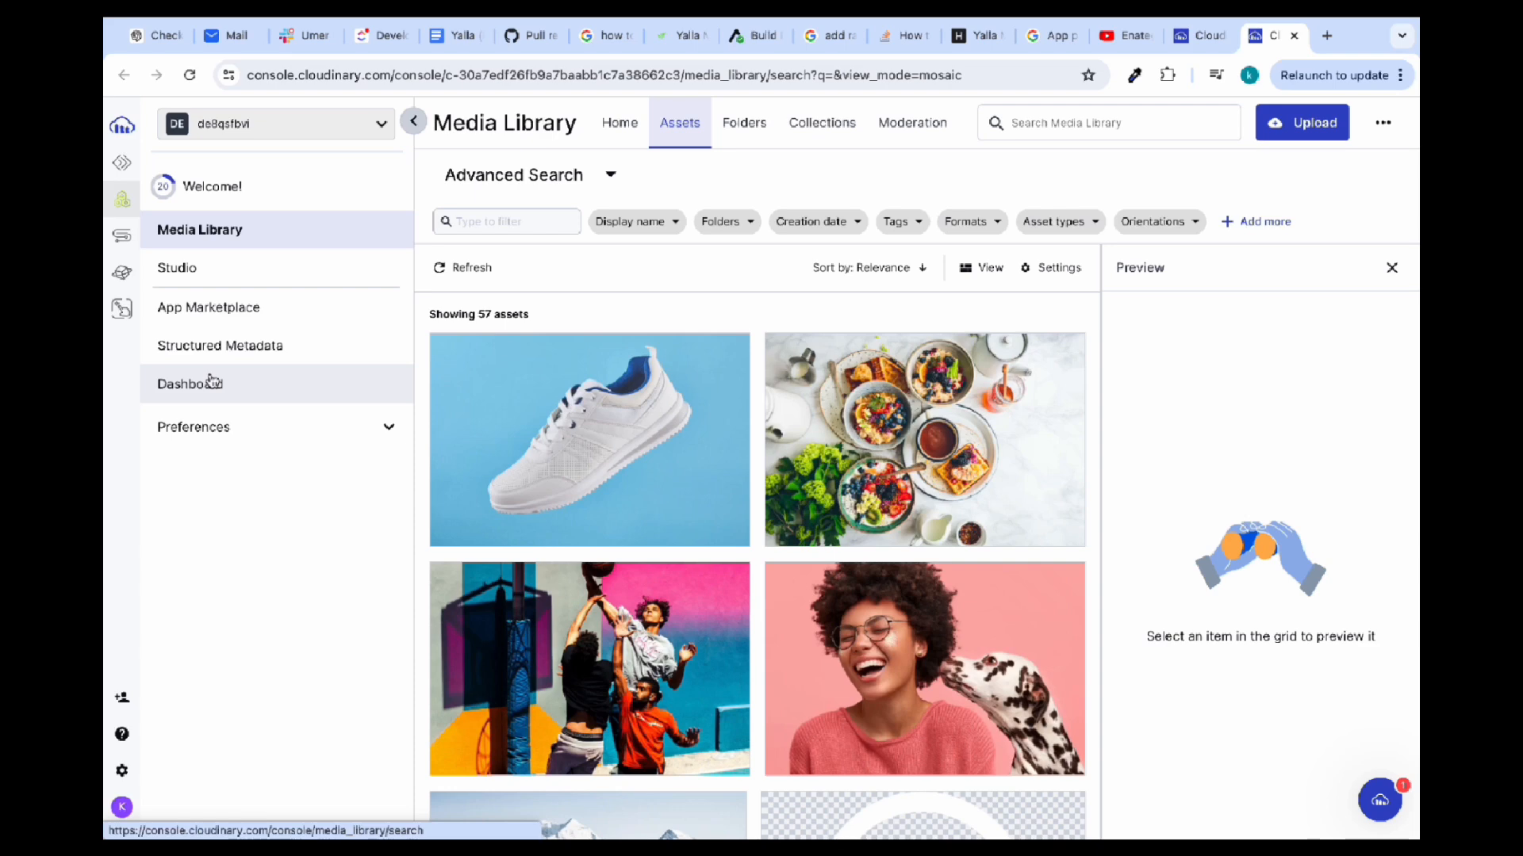
left_click(313, 436)
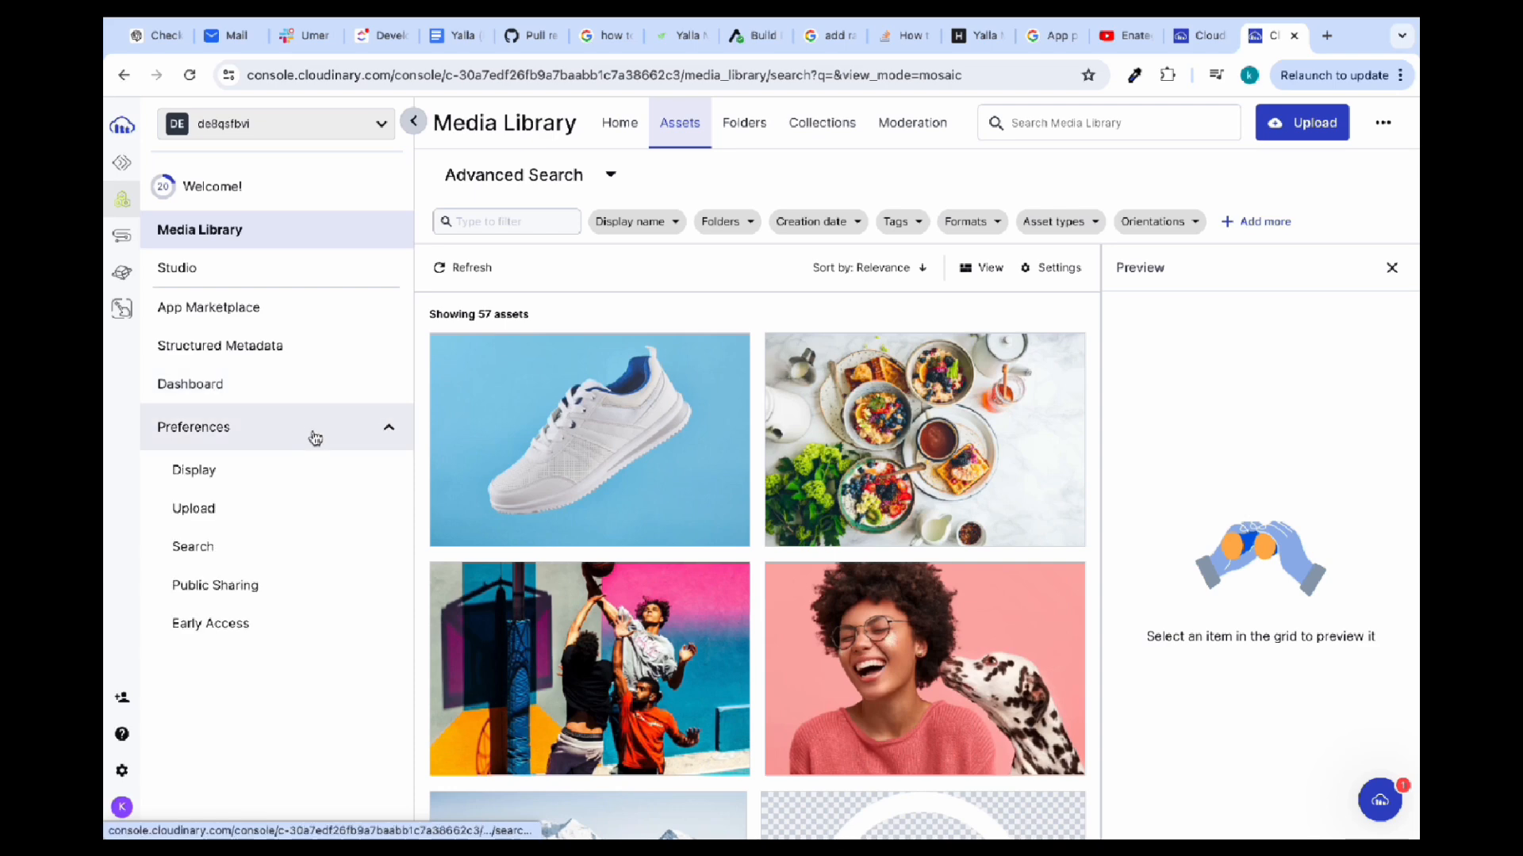
left_click(199, 514)
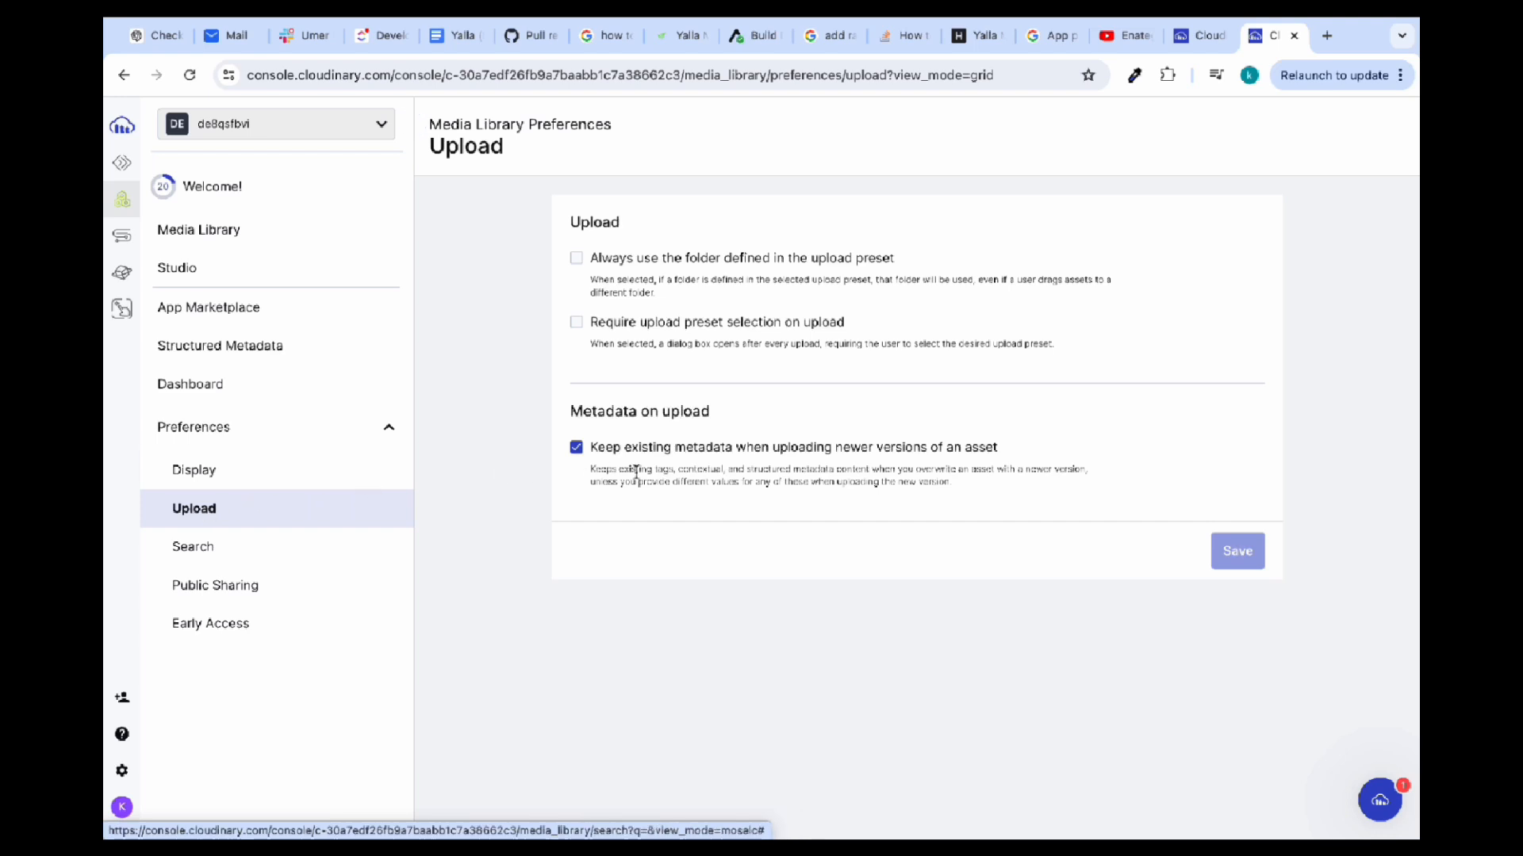
left_click_drag(734, 417, 544, 430)
left_click(544, 430)
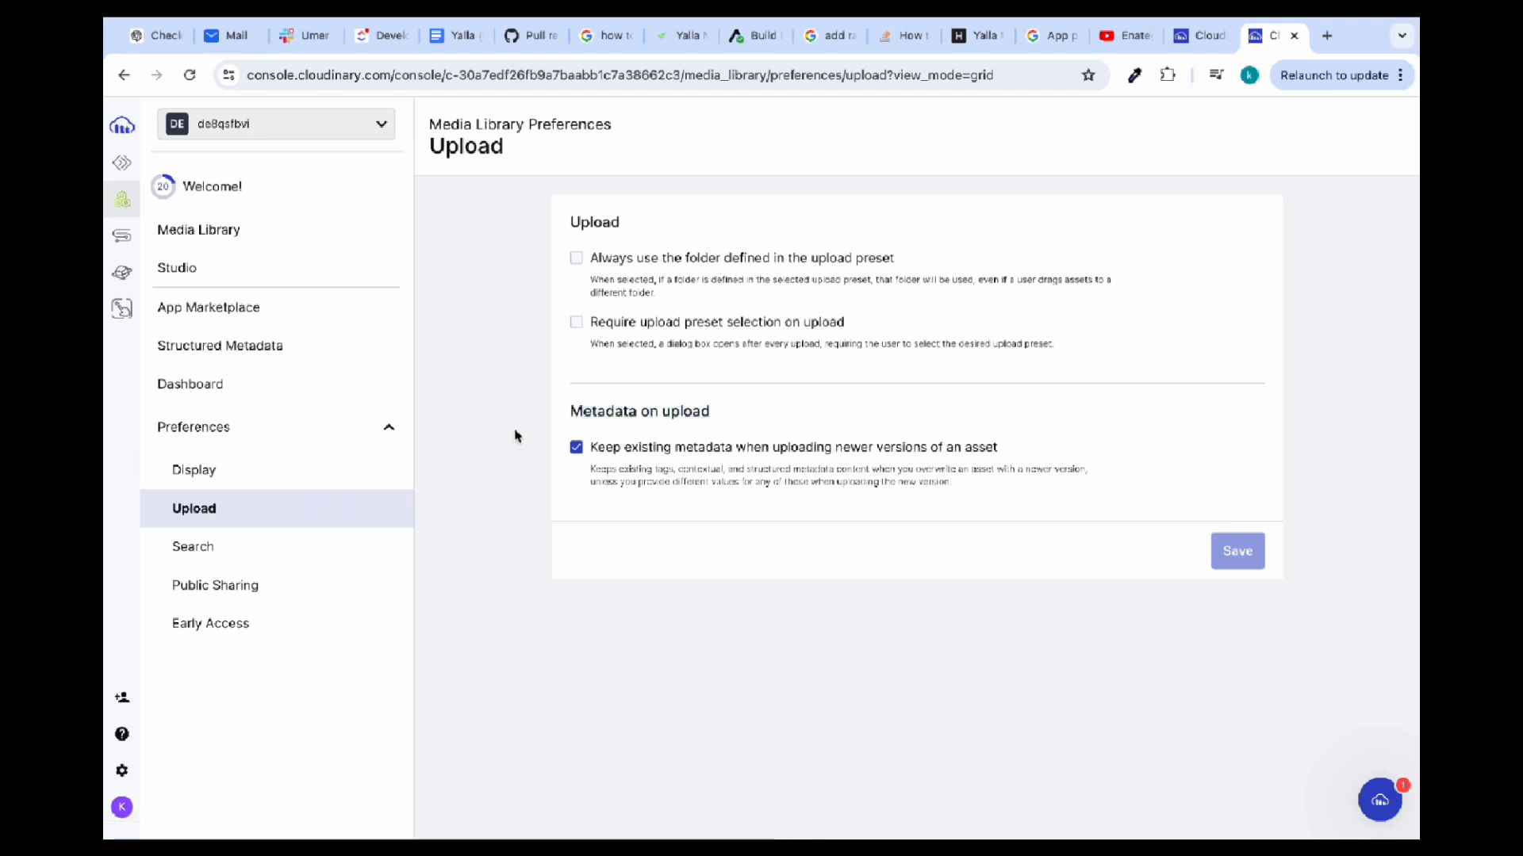
Step: View the Media Library's dashboard and home page, and check the asset upload dialog without uploading anything
left_click(245, 394)
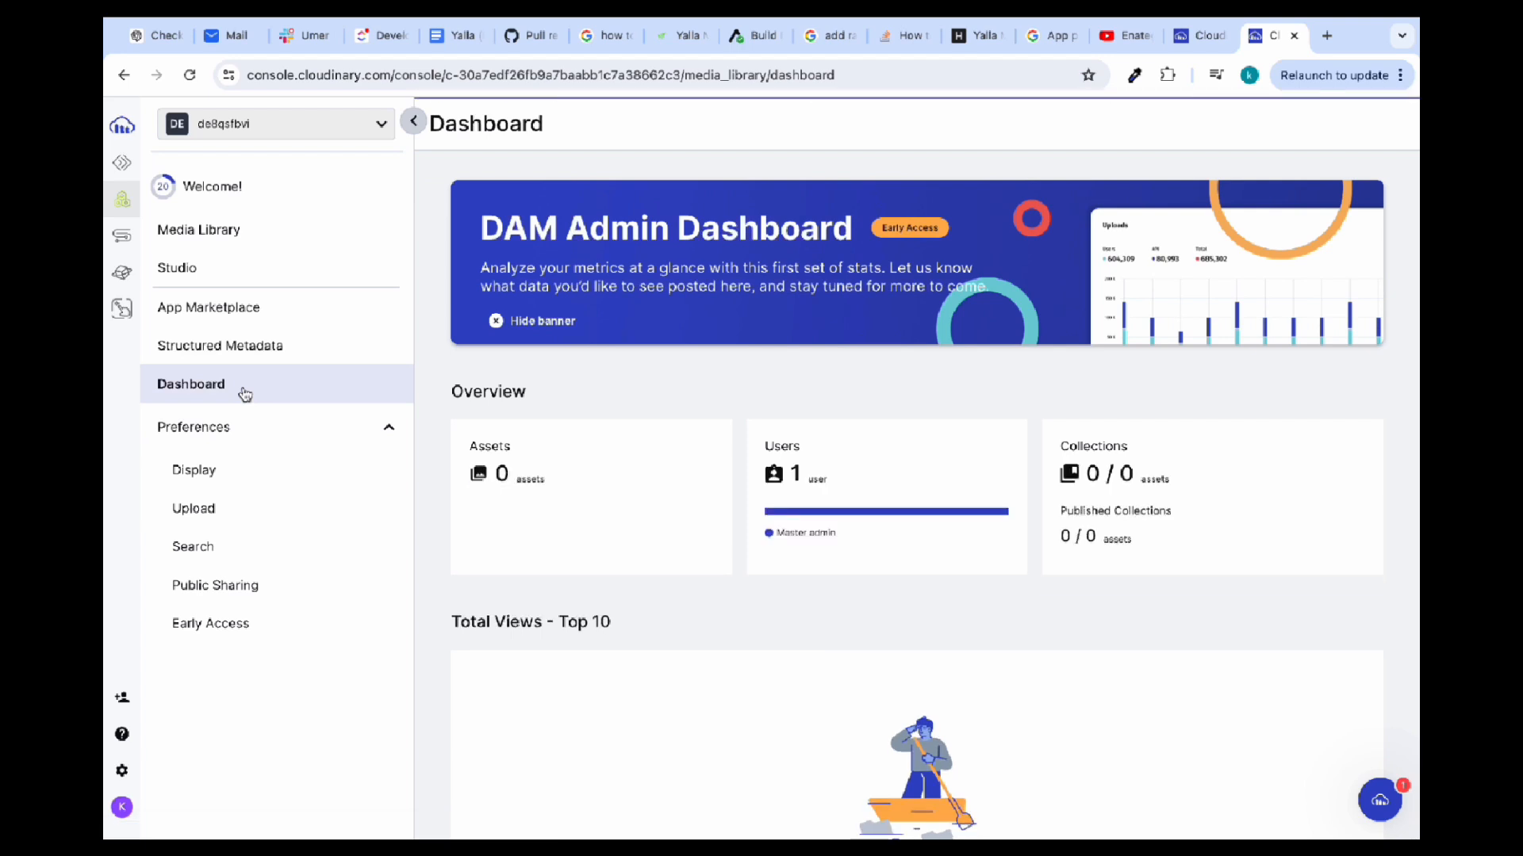
left_click(229, 236)
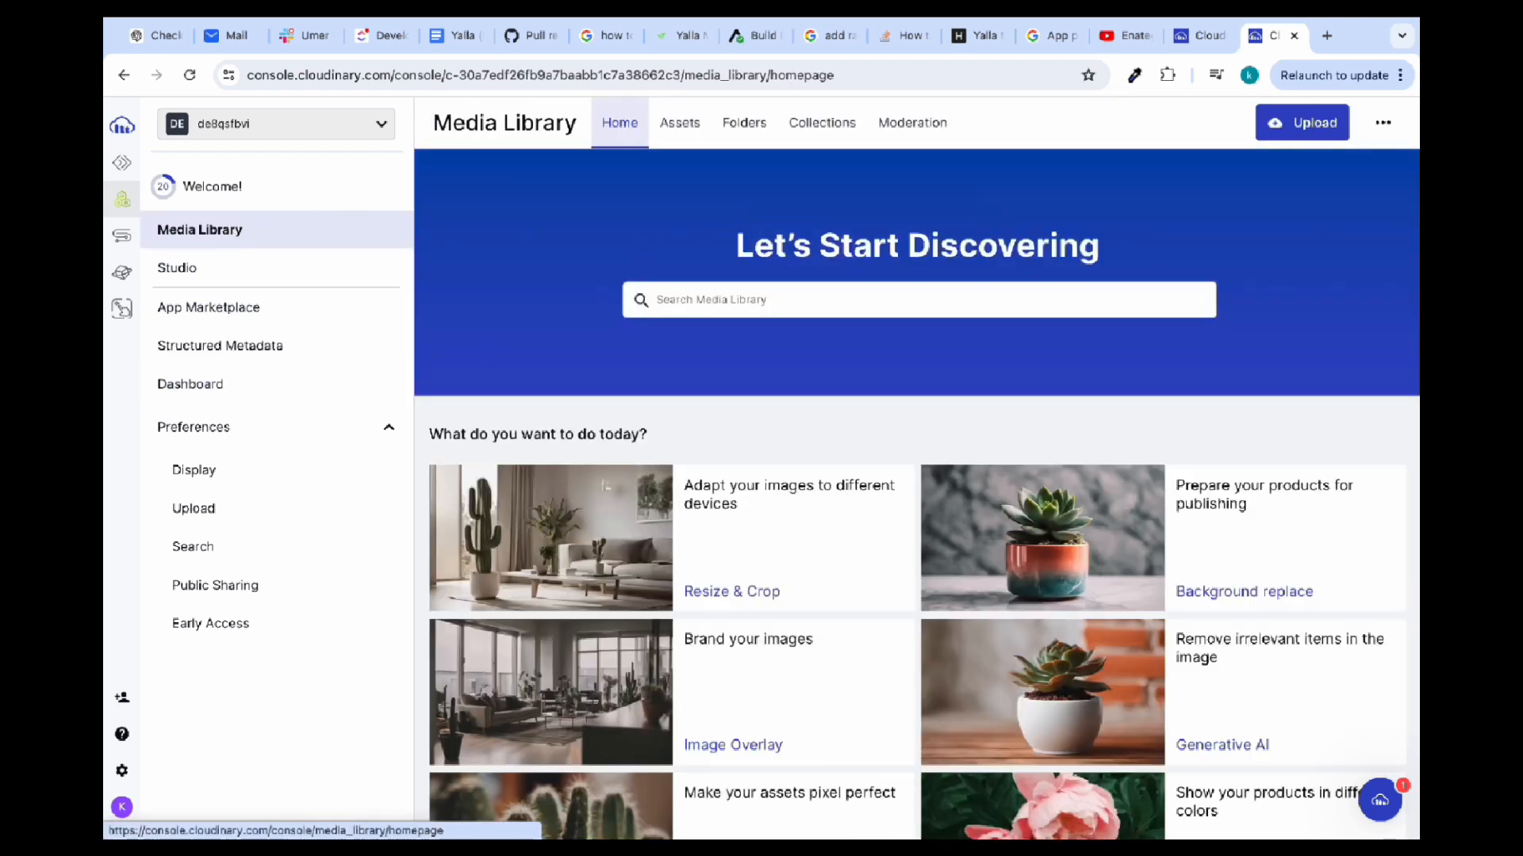
left_click(1303, 132)
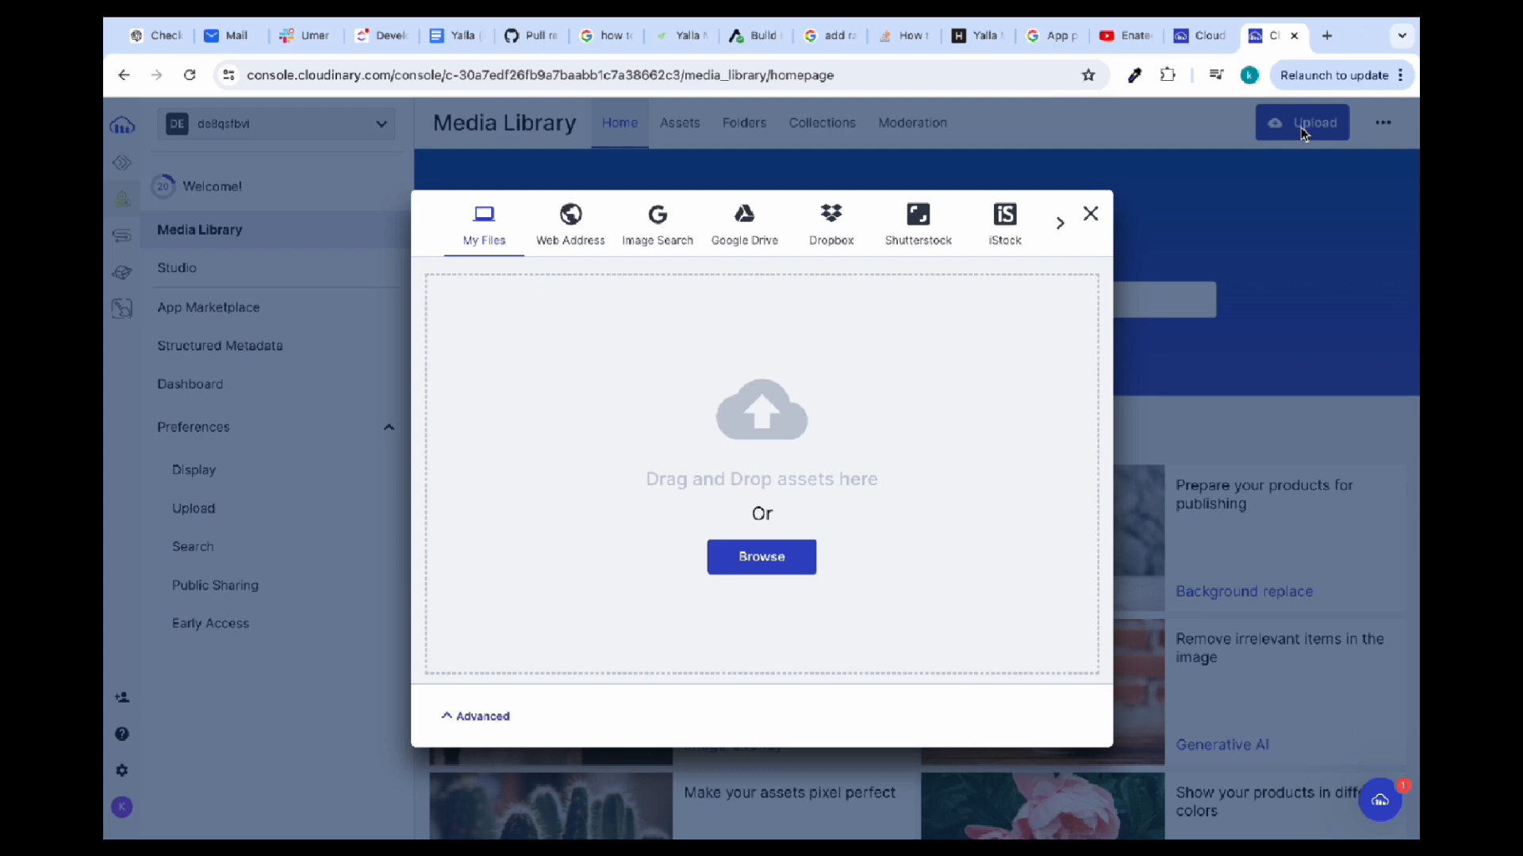
left_click(1091, 214)
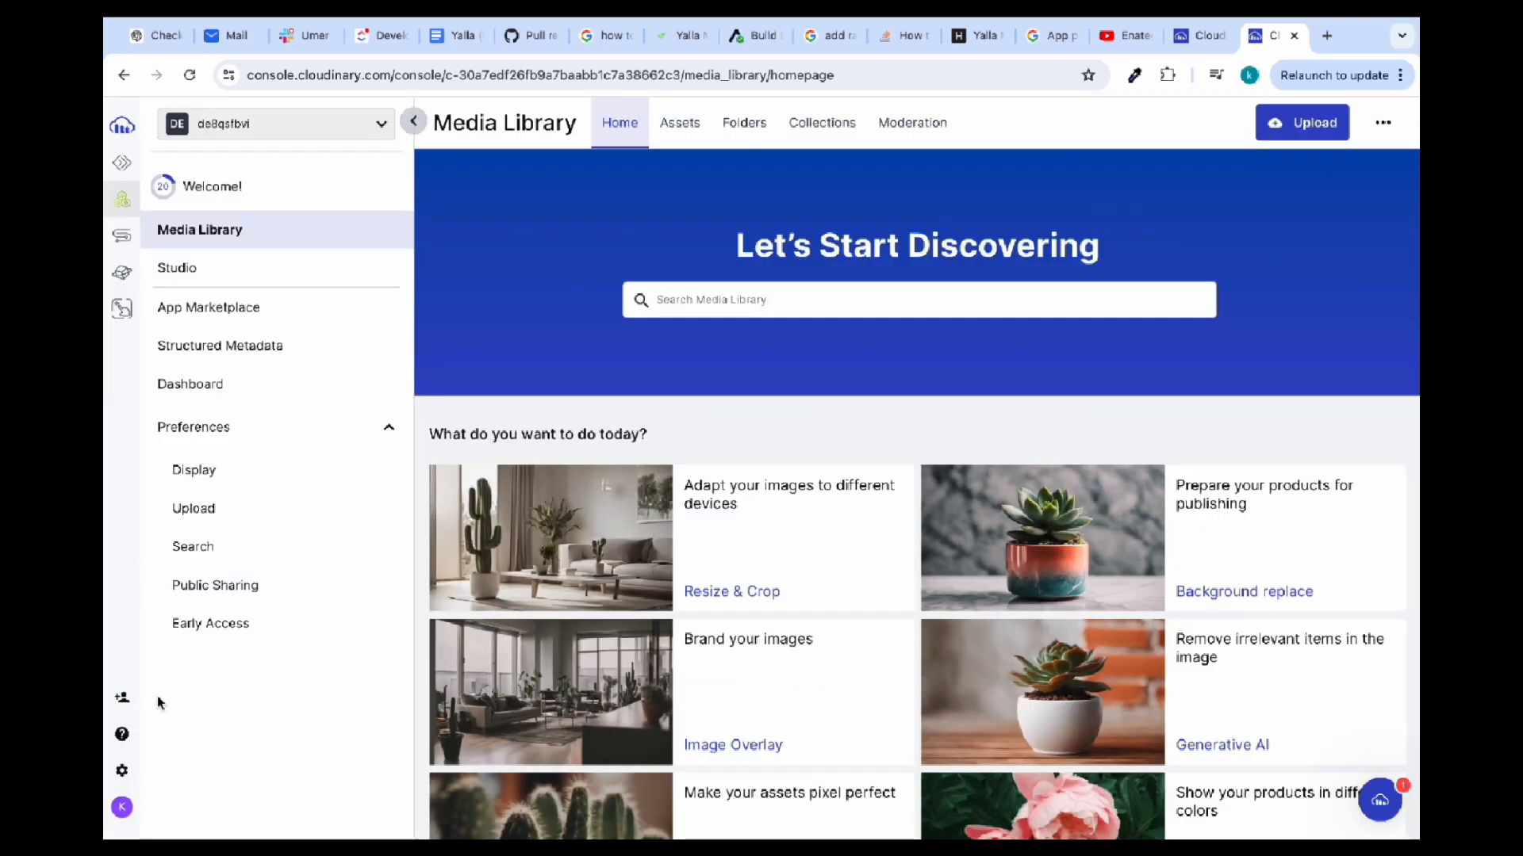
Step: Open the ml_default upload preset for editing from the product environment's upload settings
left_click(123, 770)
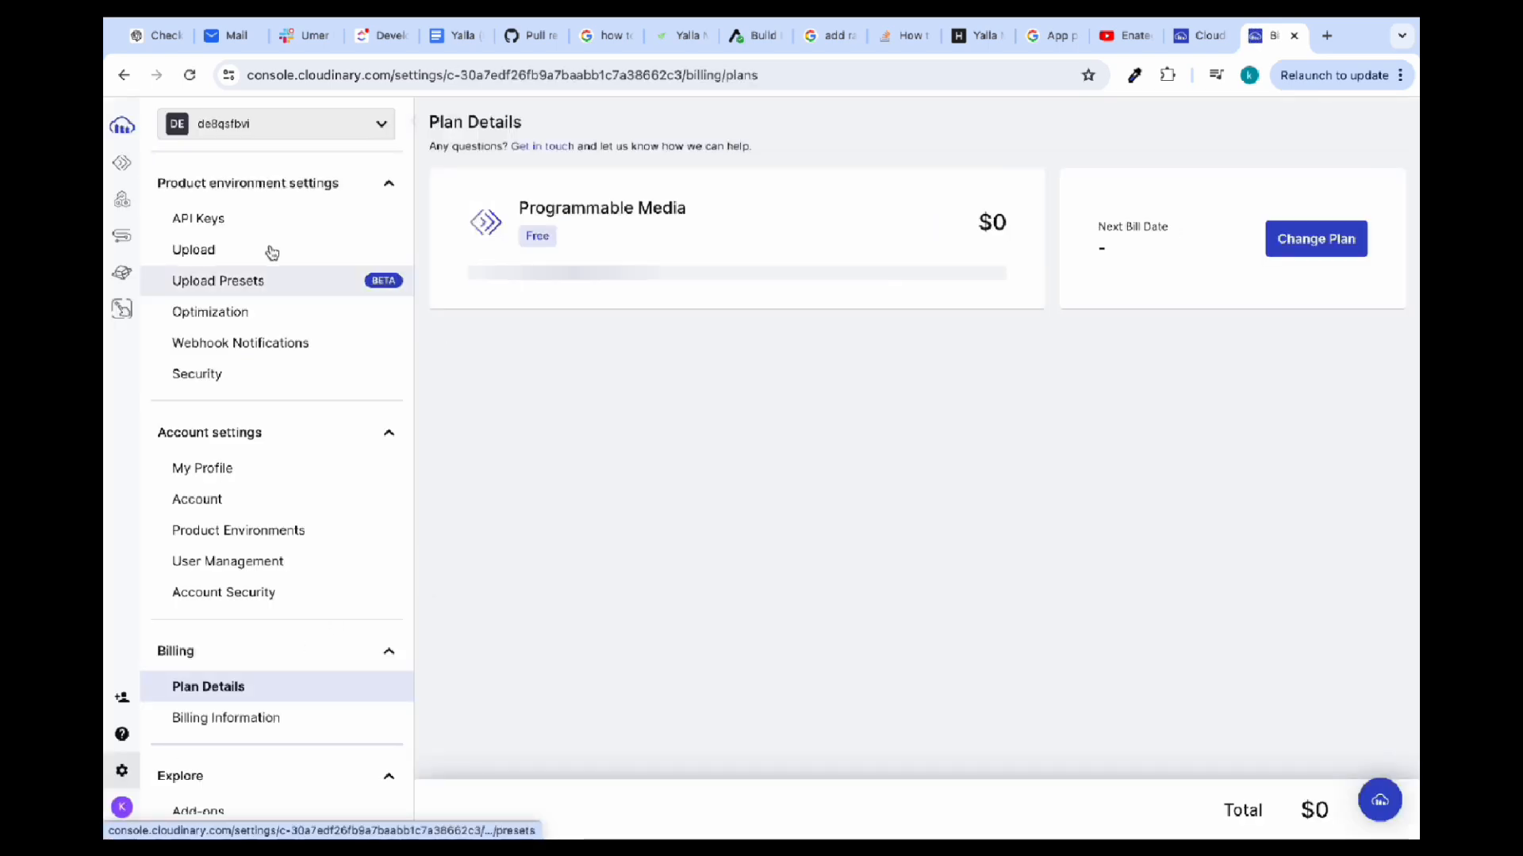
left_click(193, 250)
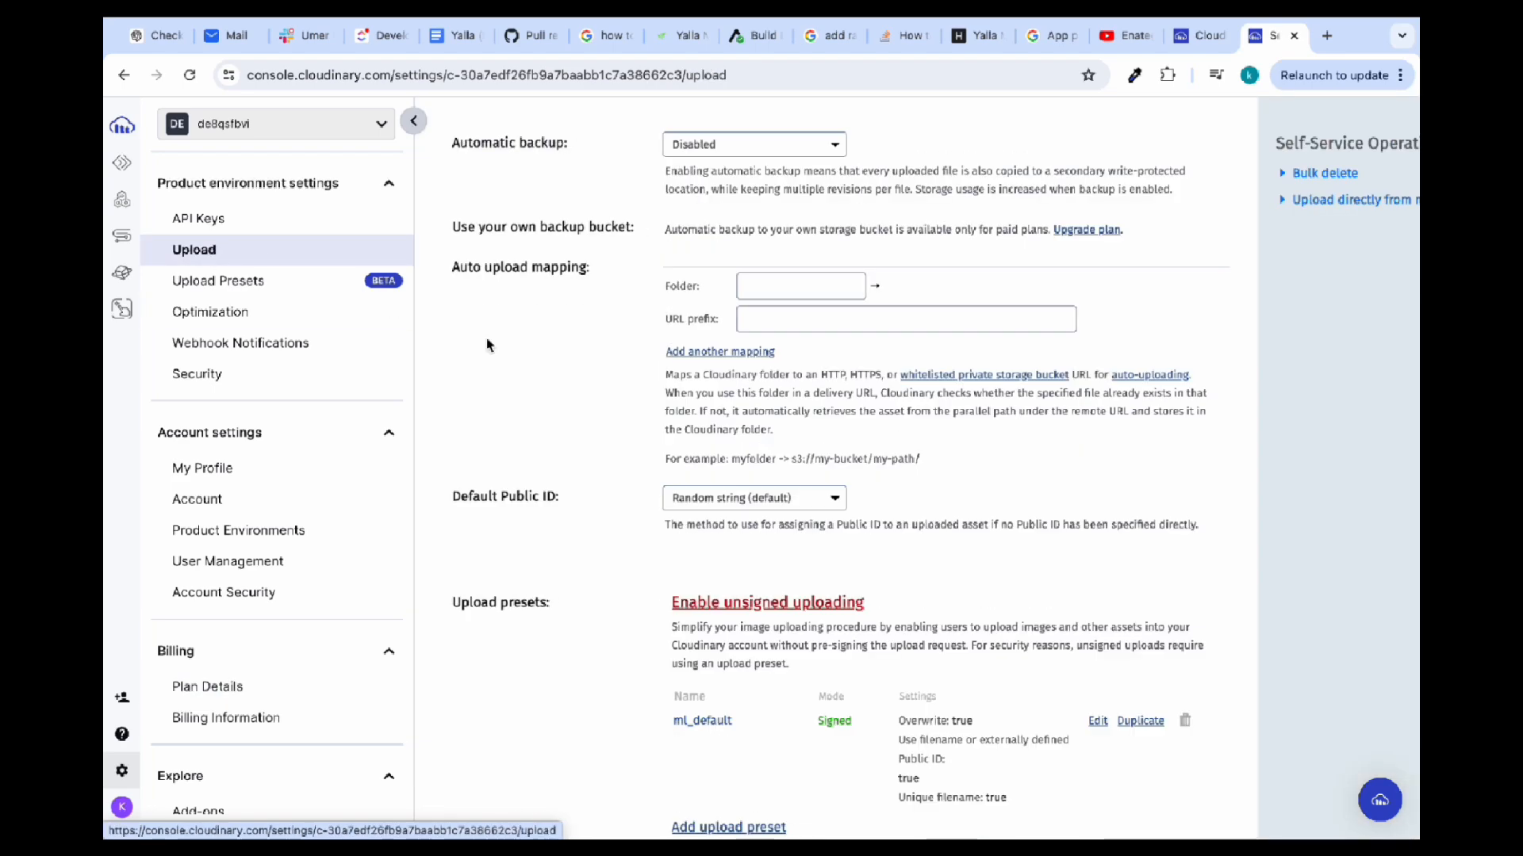
scroll(583, 367, "down", 2)
scroll(581, 367, "up", 2)
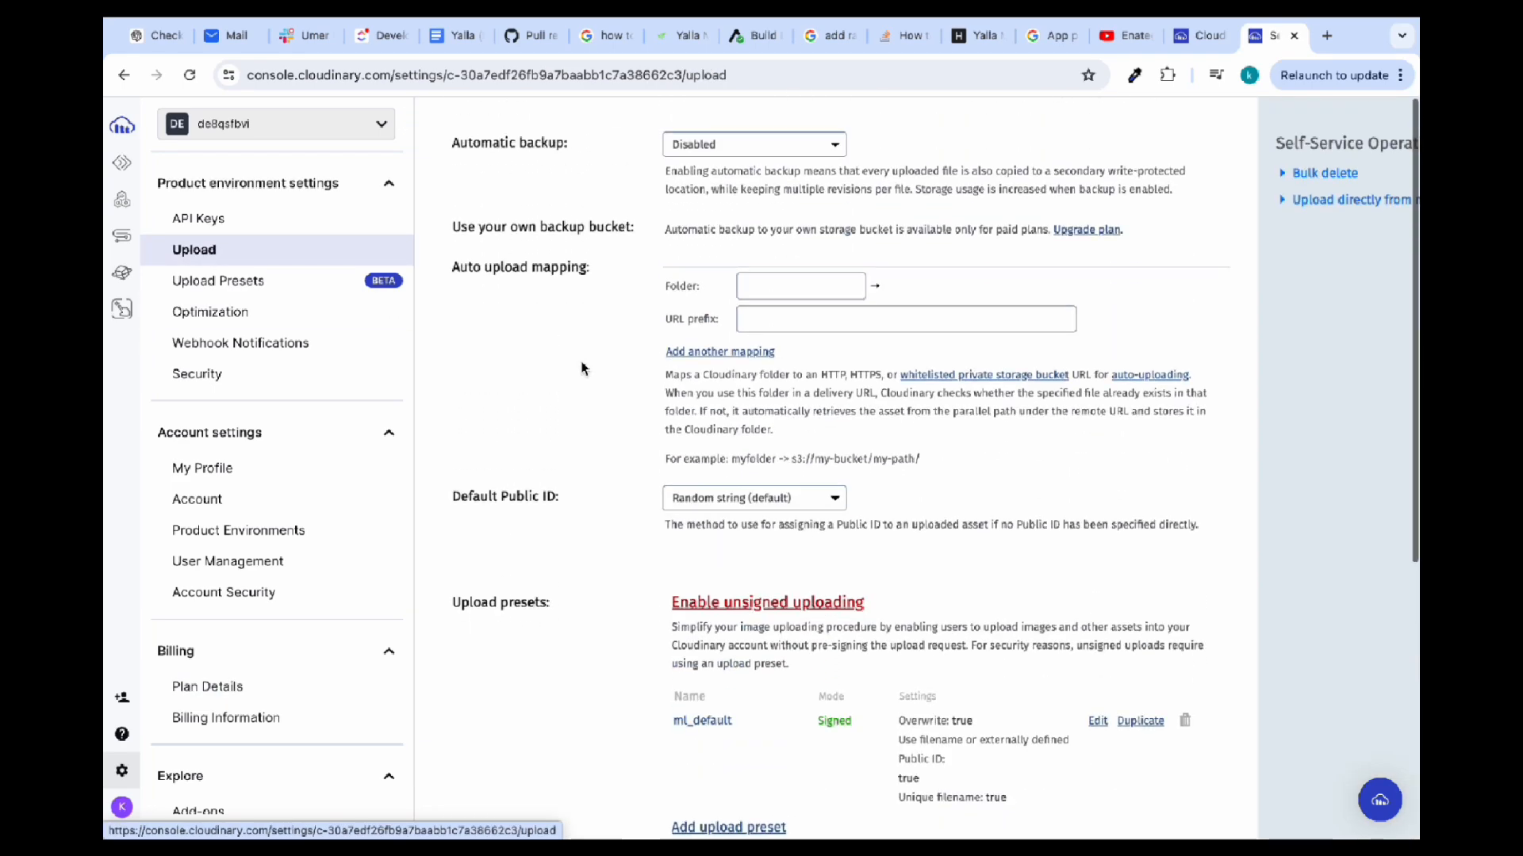
scroll(581, 368, "down", 2)
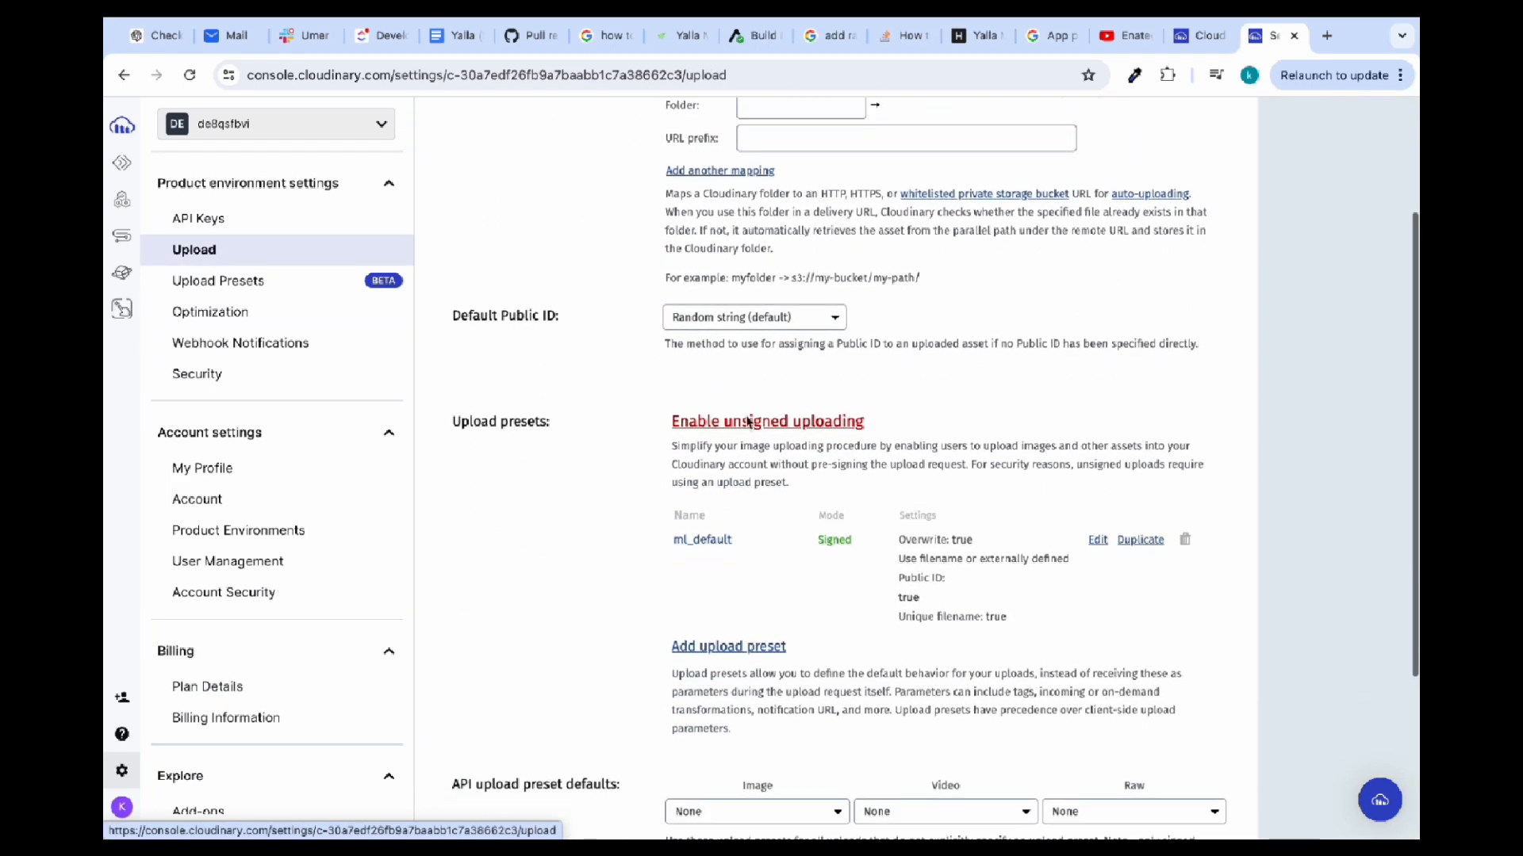
left_click(1099, 541)
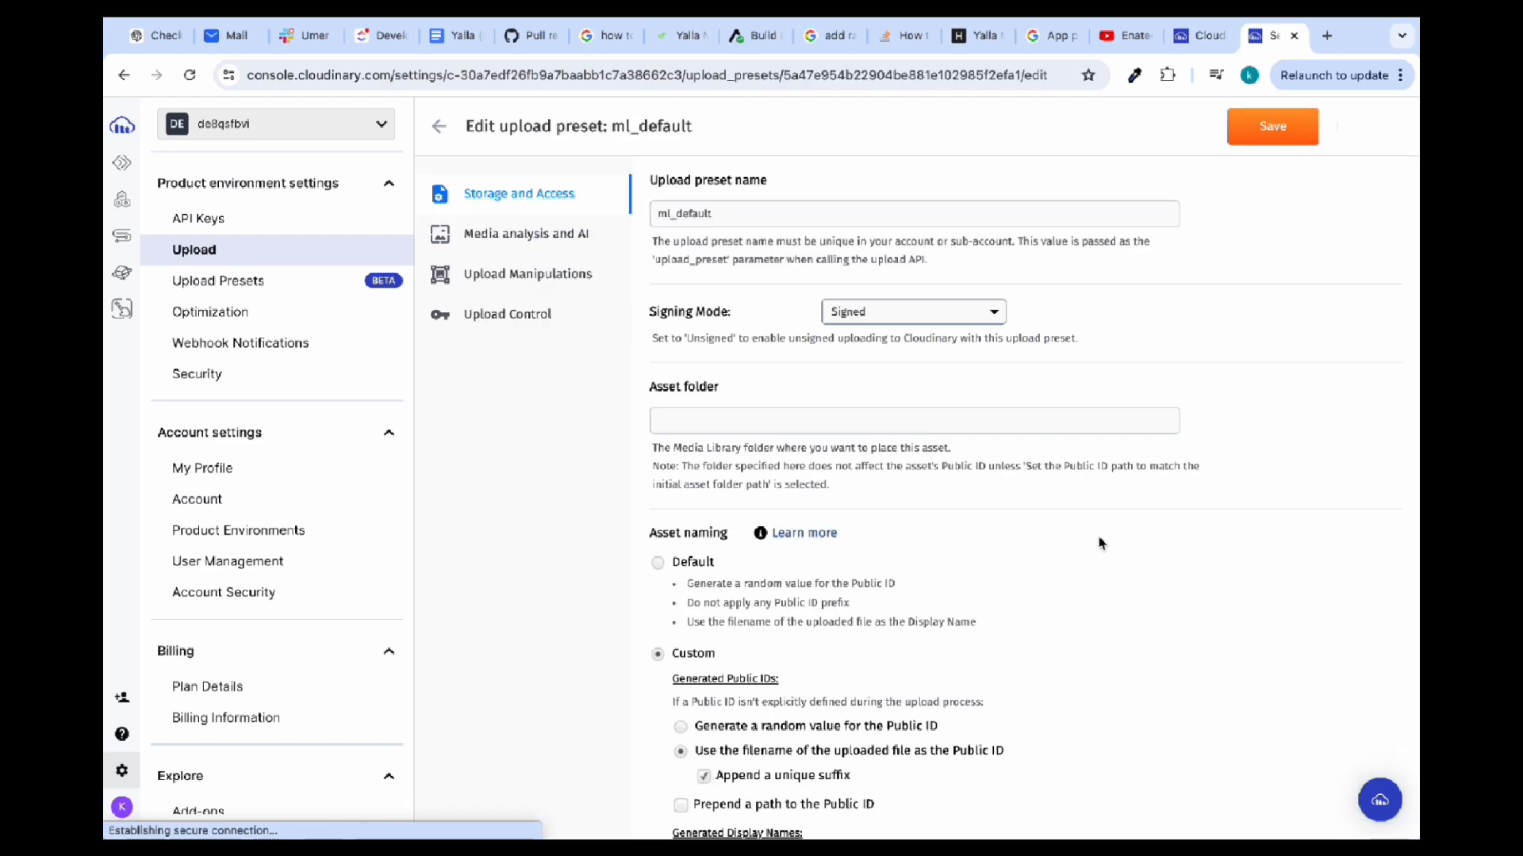
Step: Set the ml_default preset's signing mode to Unsigned and save the preset
left_click(914, 314)
left_click(889, 331)
scroll(977, 442, "down", 10)
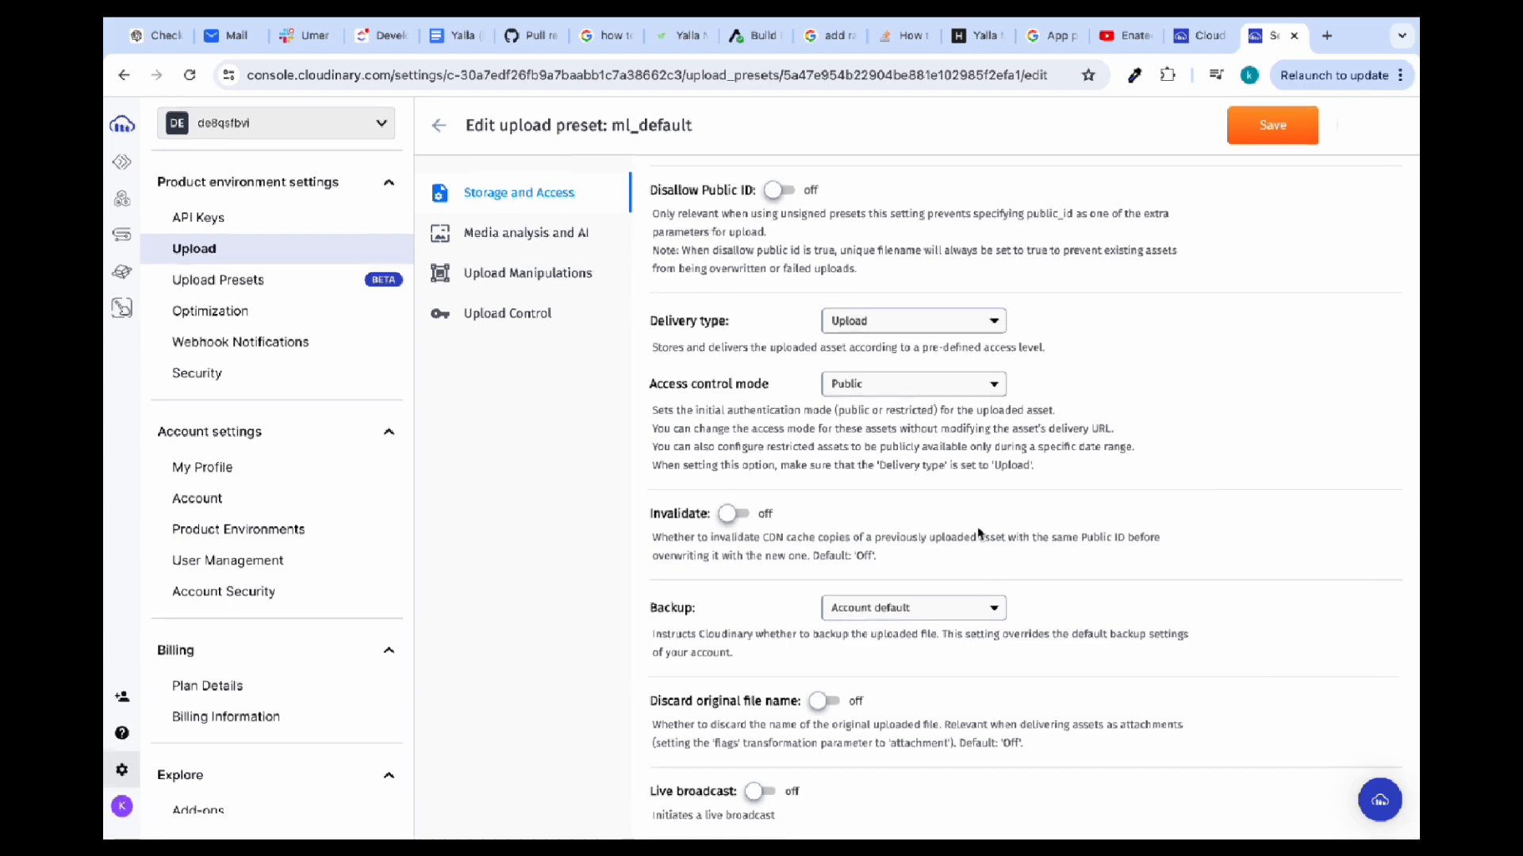
scroll(978, 533, "up", 8)
left_click(1264, 139)
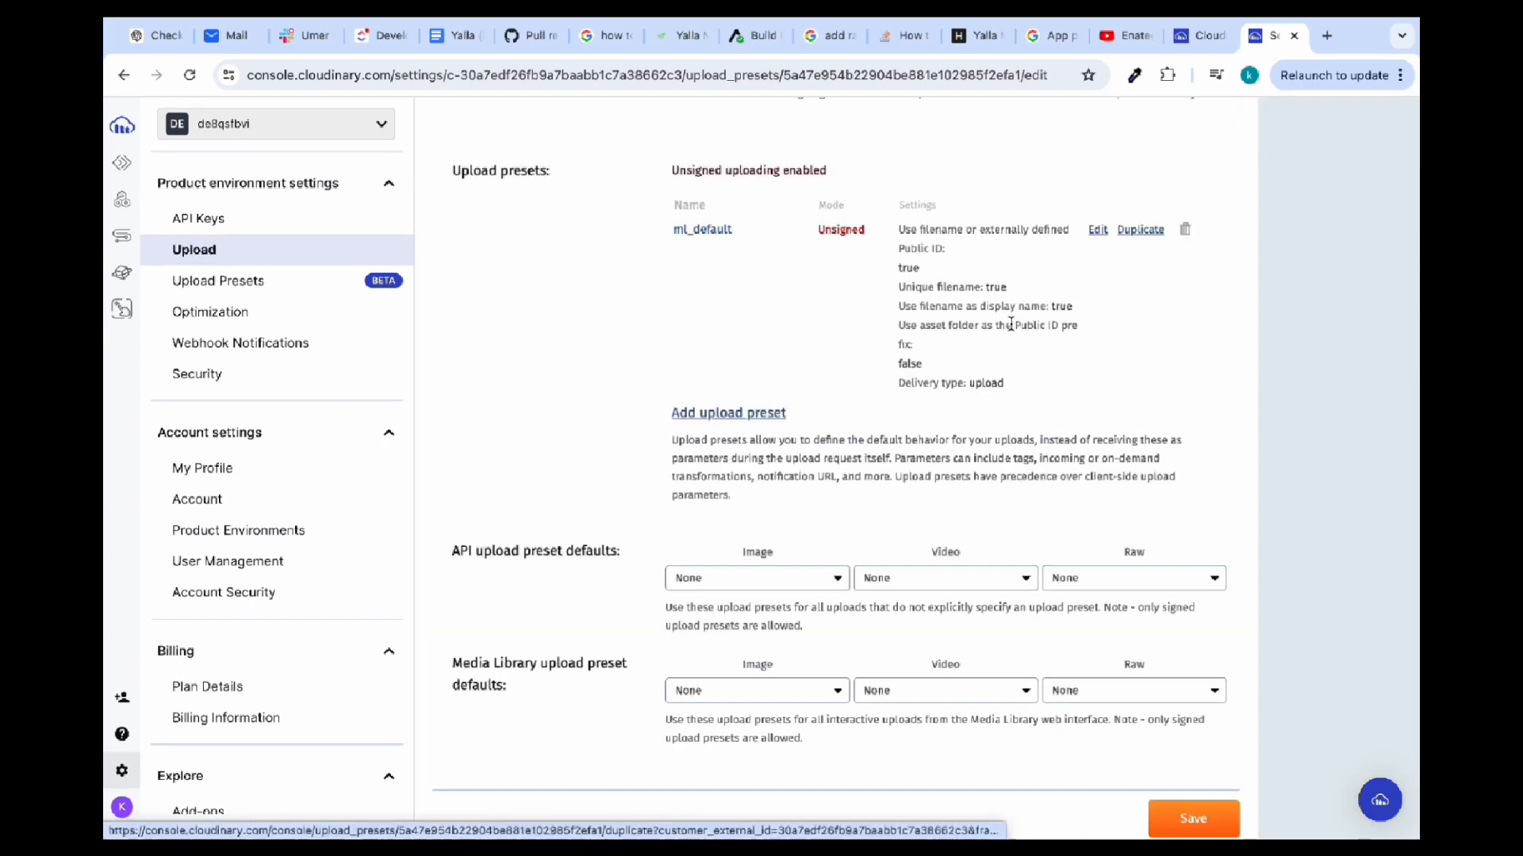
Step: Reload the product environment's upload settings and save them
scroll(972, 321, "up", 6)
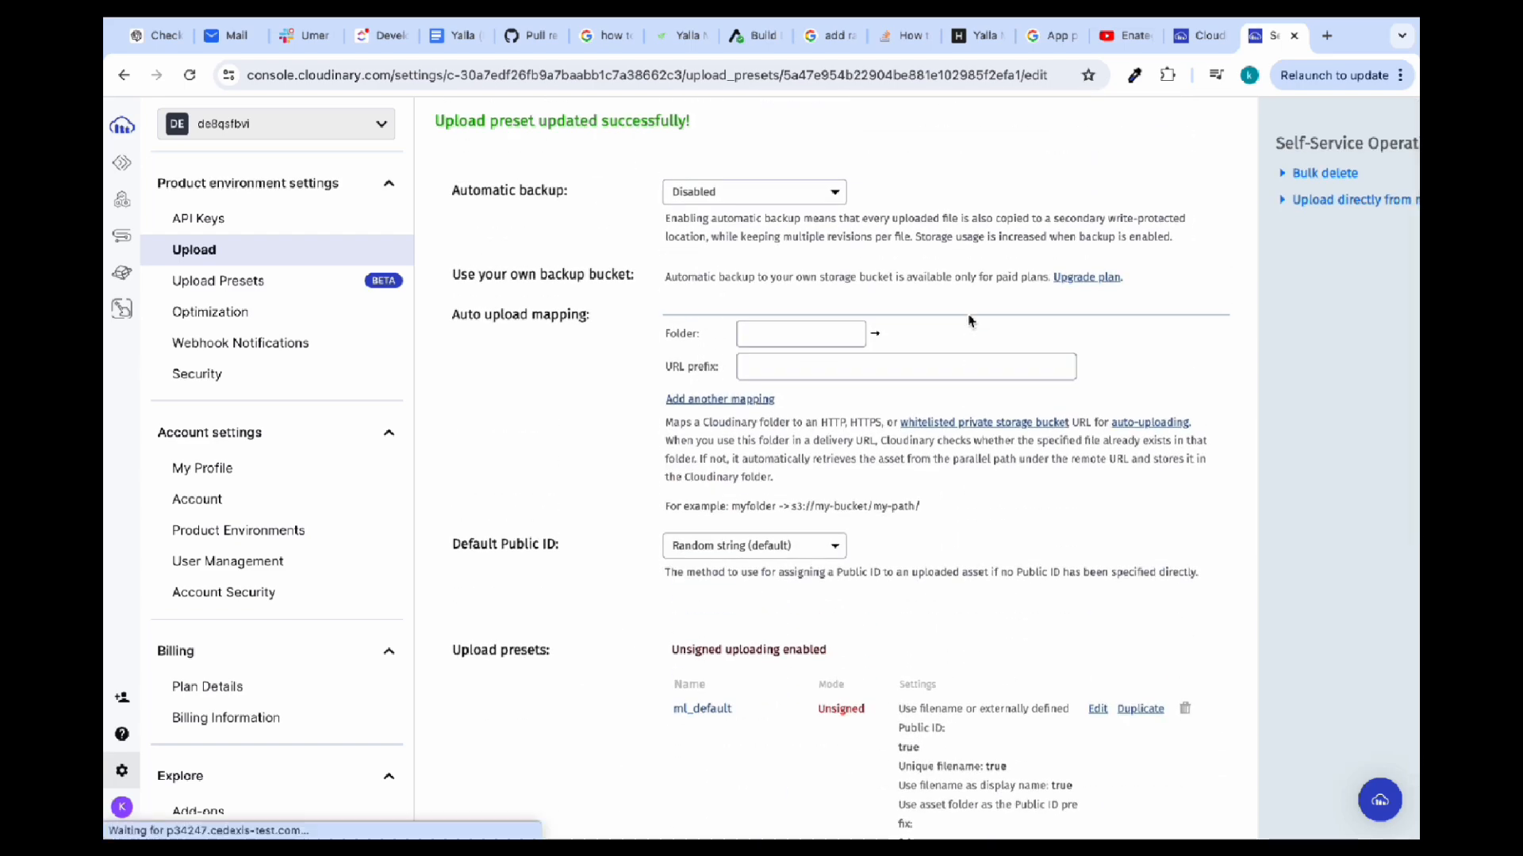
left_click(207, 251)
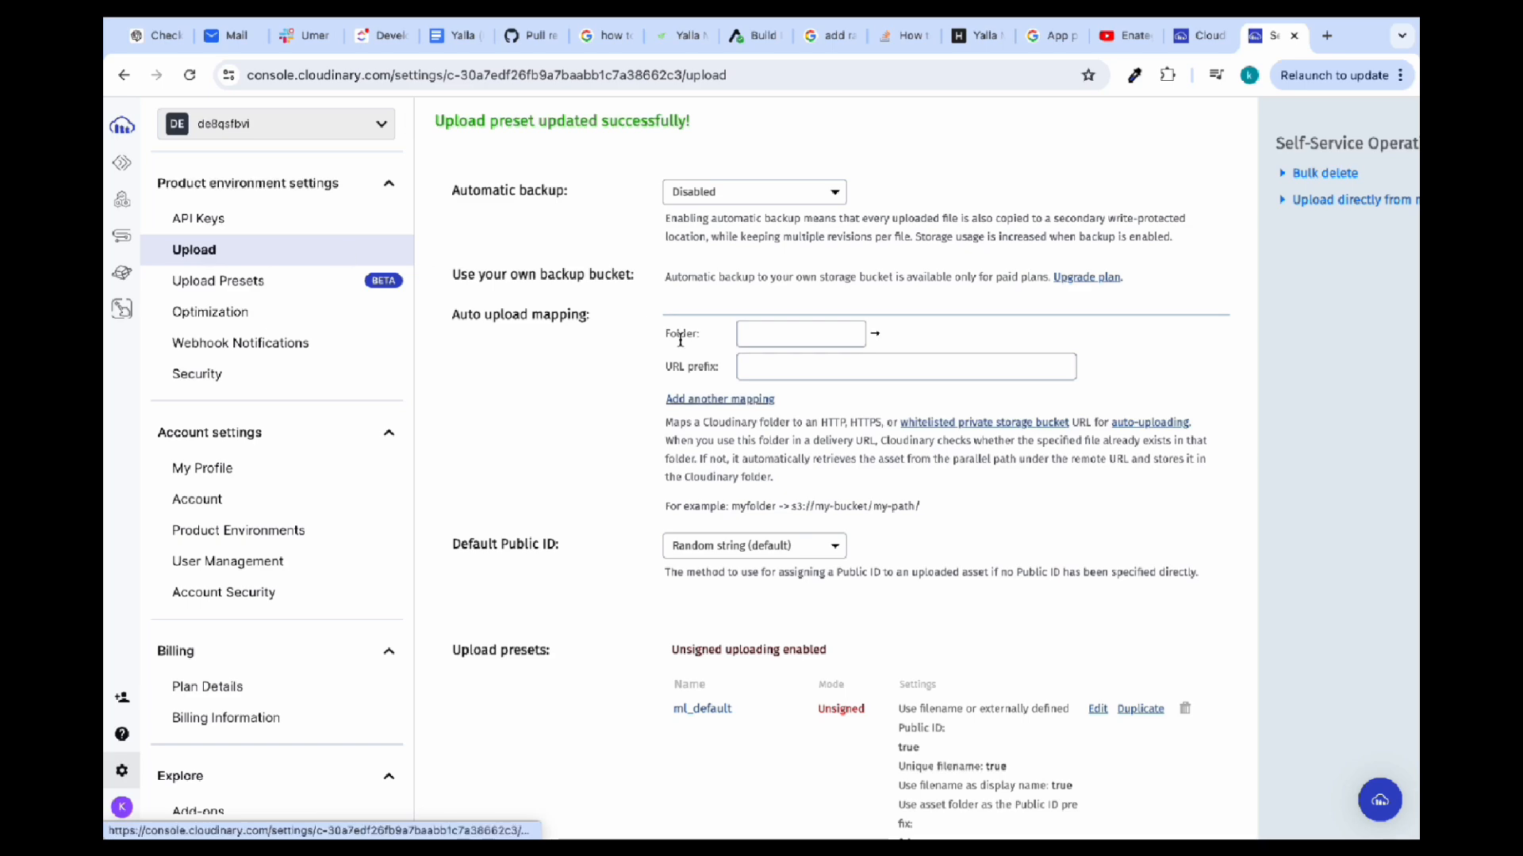
scroll(564, 333, "down", 1)
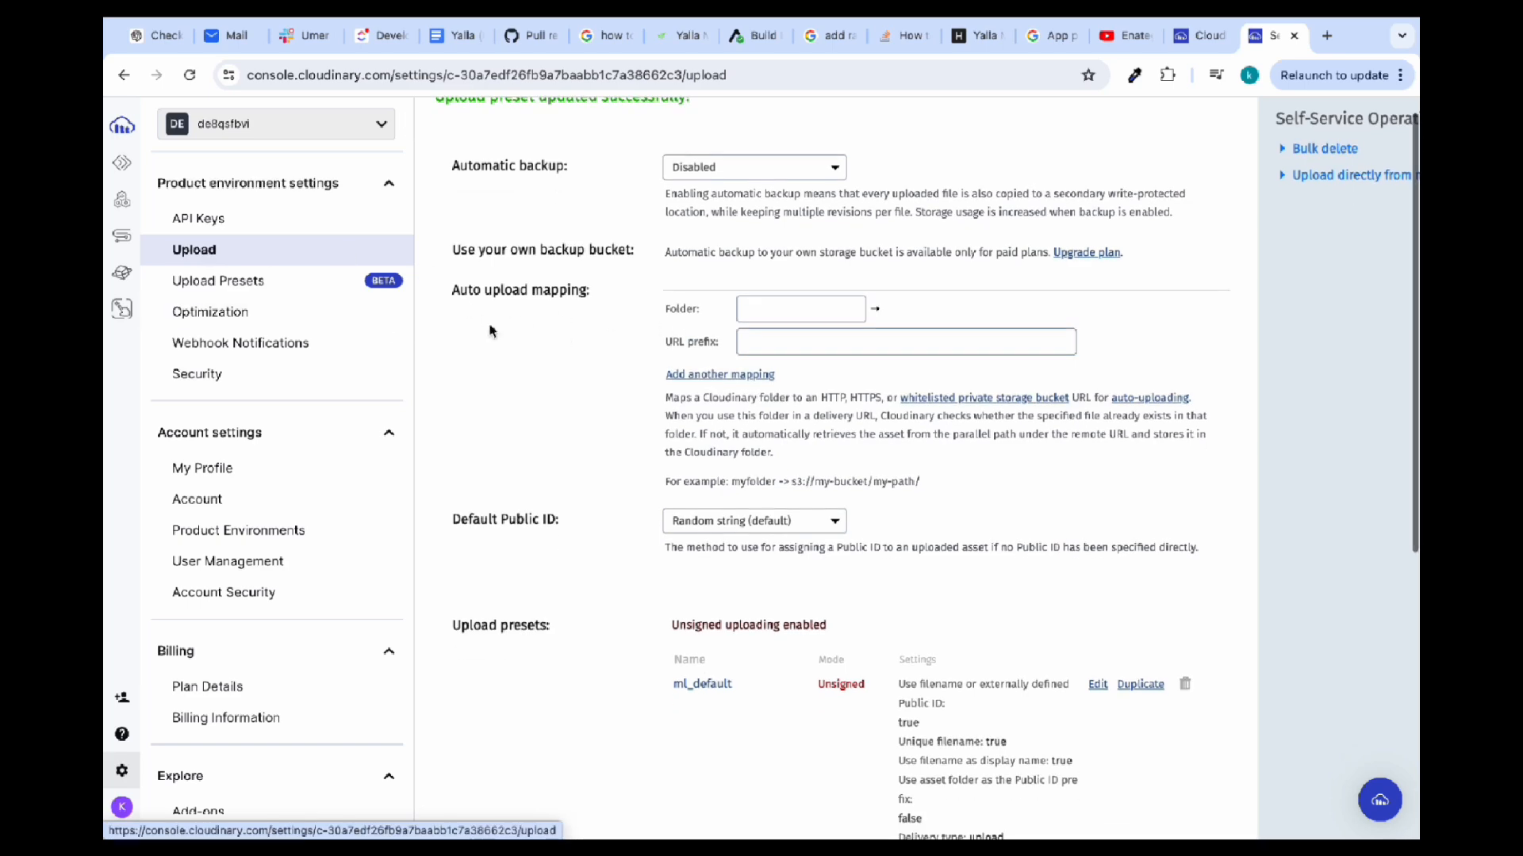
scroll(682, 396, "down", 5)
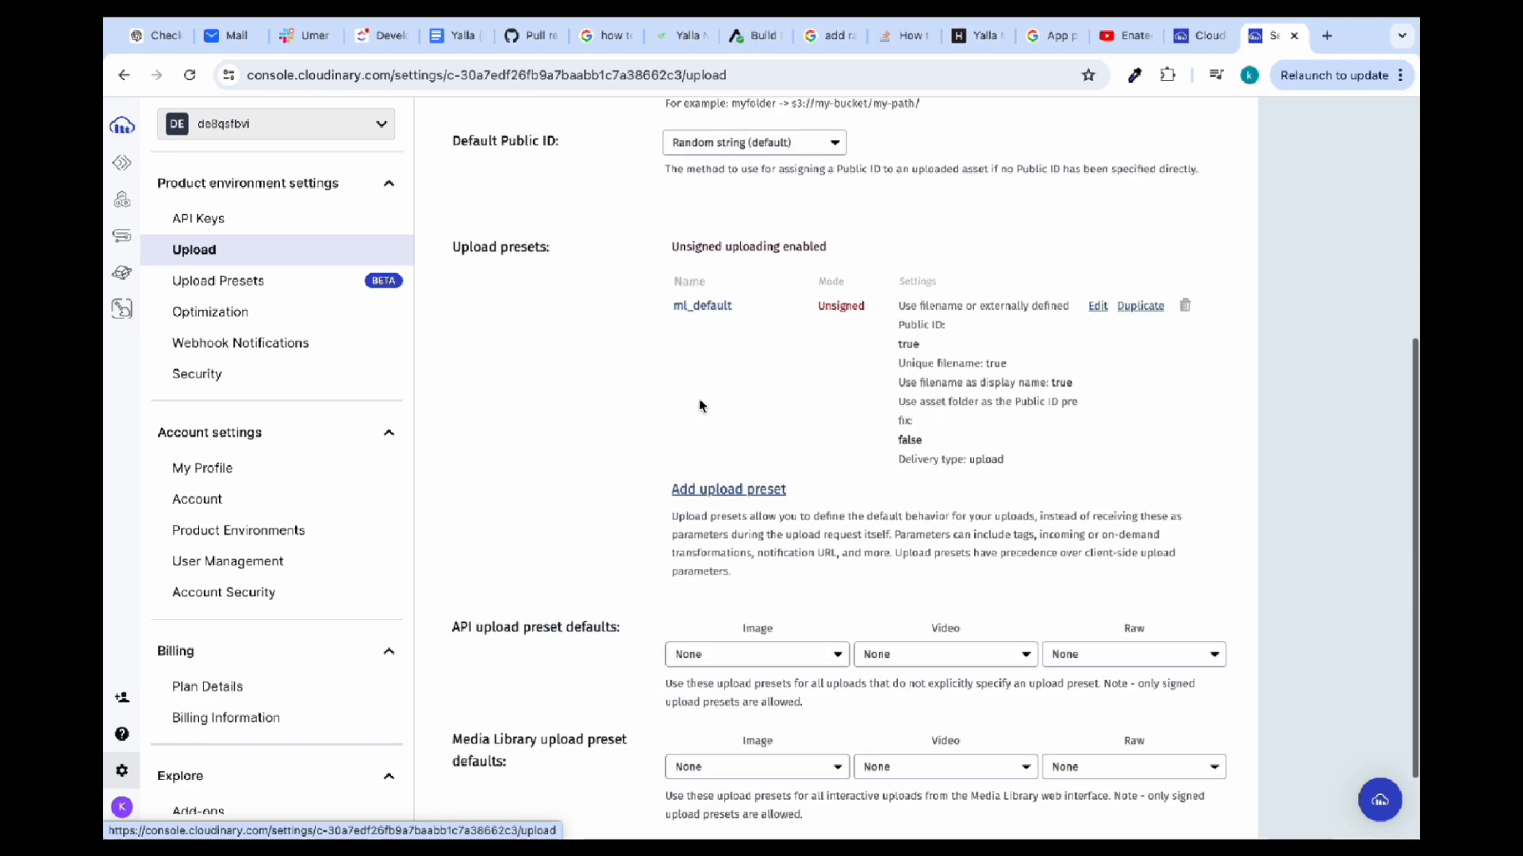
left_click(1160, 817)
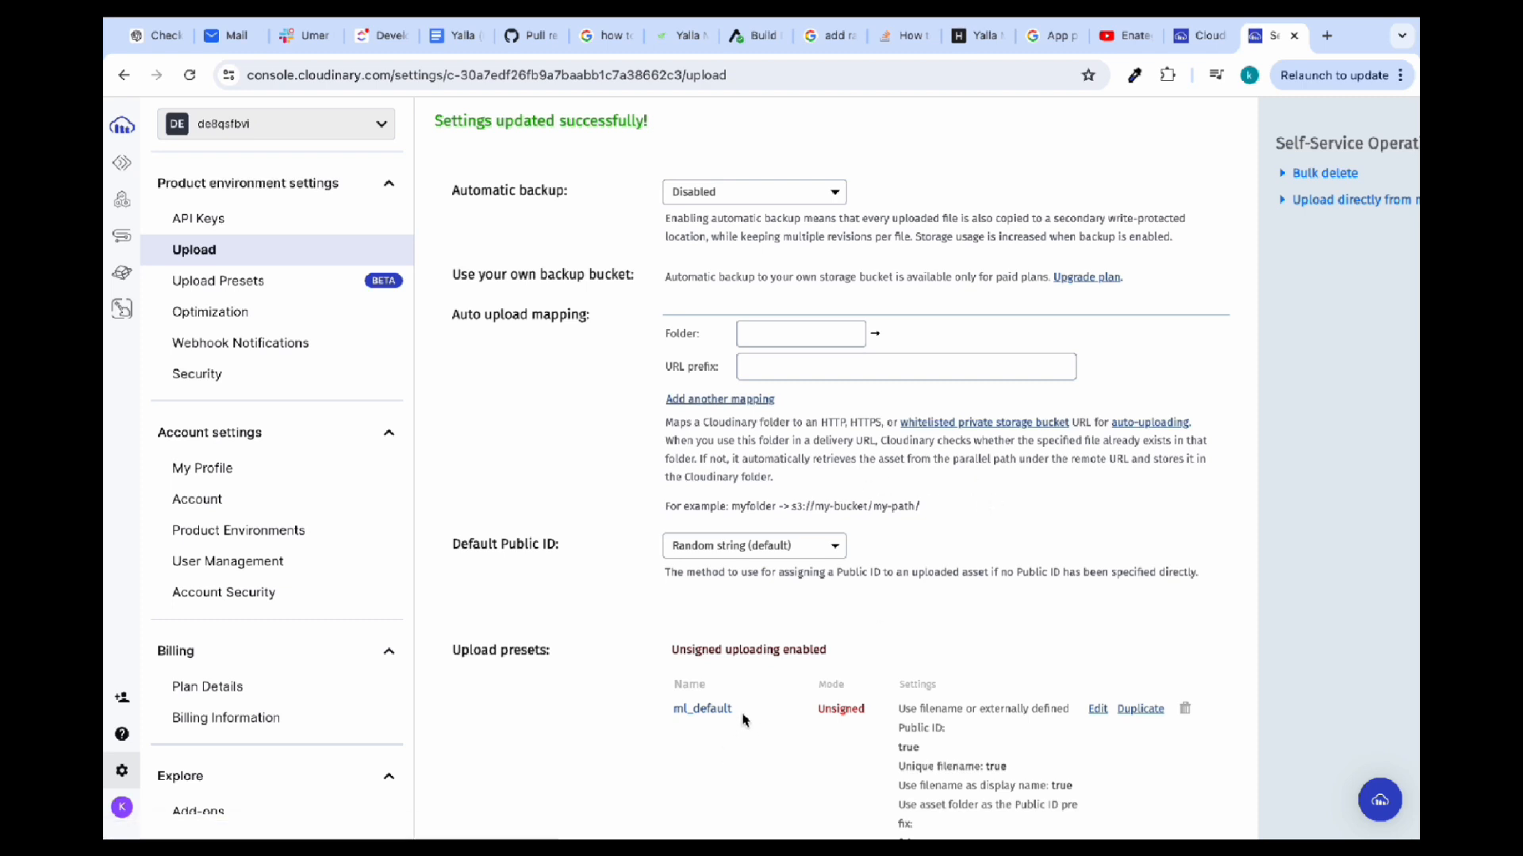
Step: Open the ml_default upload preset and examine its preset name
left_click_drag(670, 644, 736, 711)
left_click(708, 725)
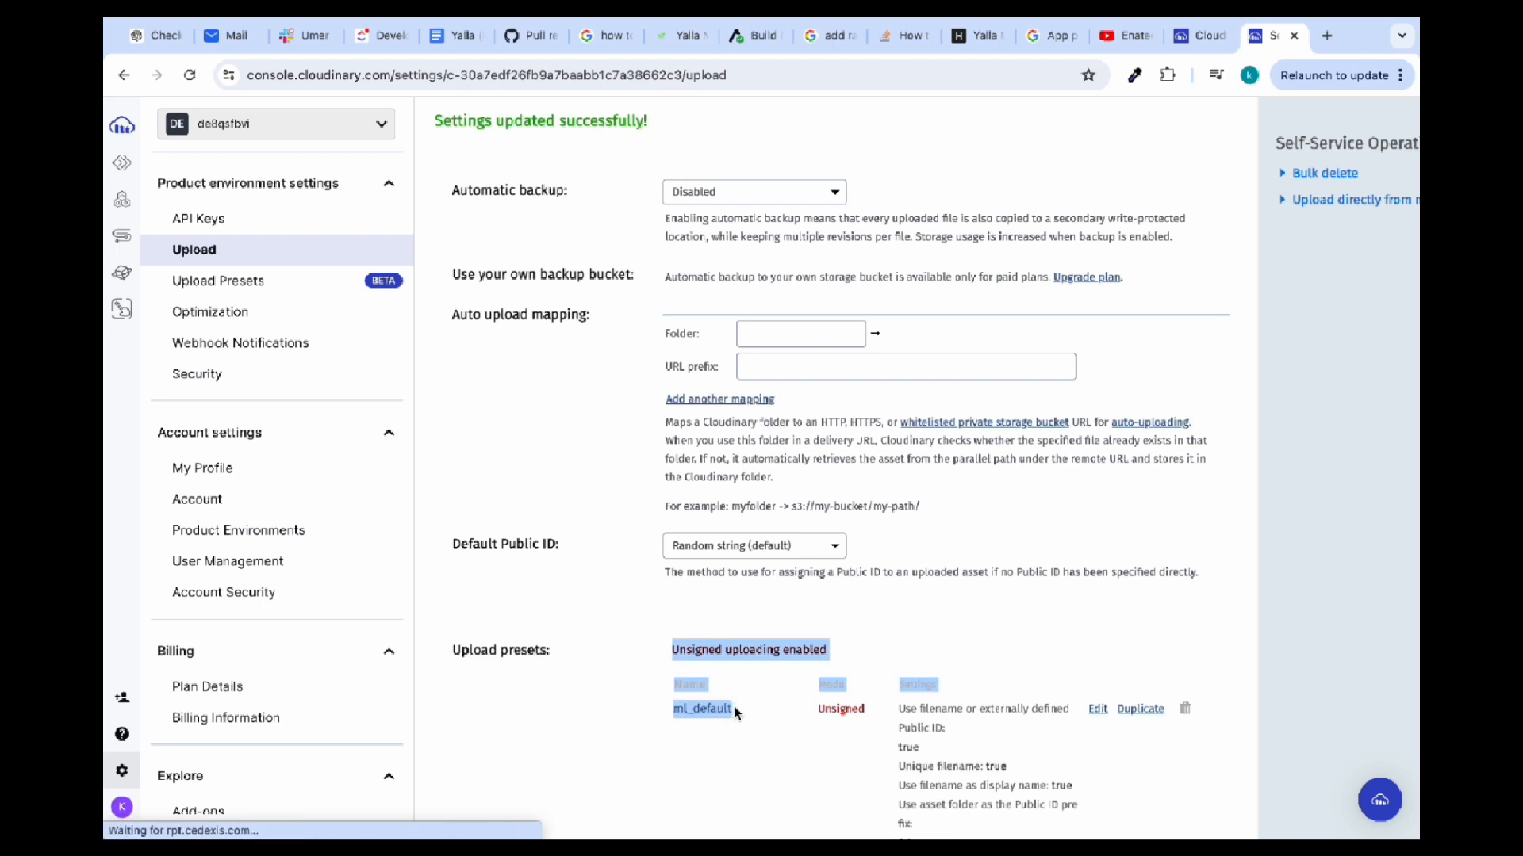
left_click(739, 753)
left_click(708, 709)
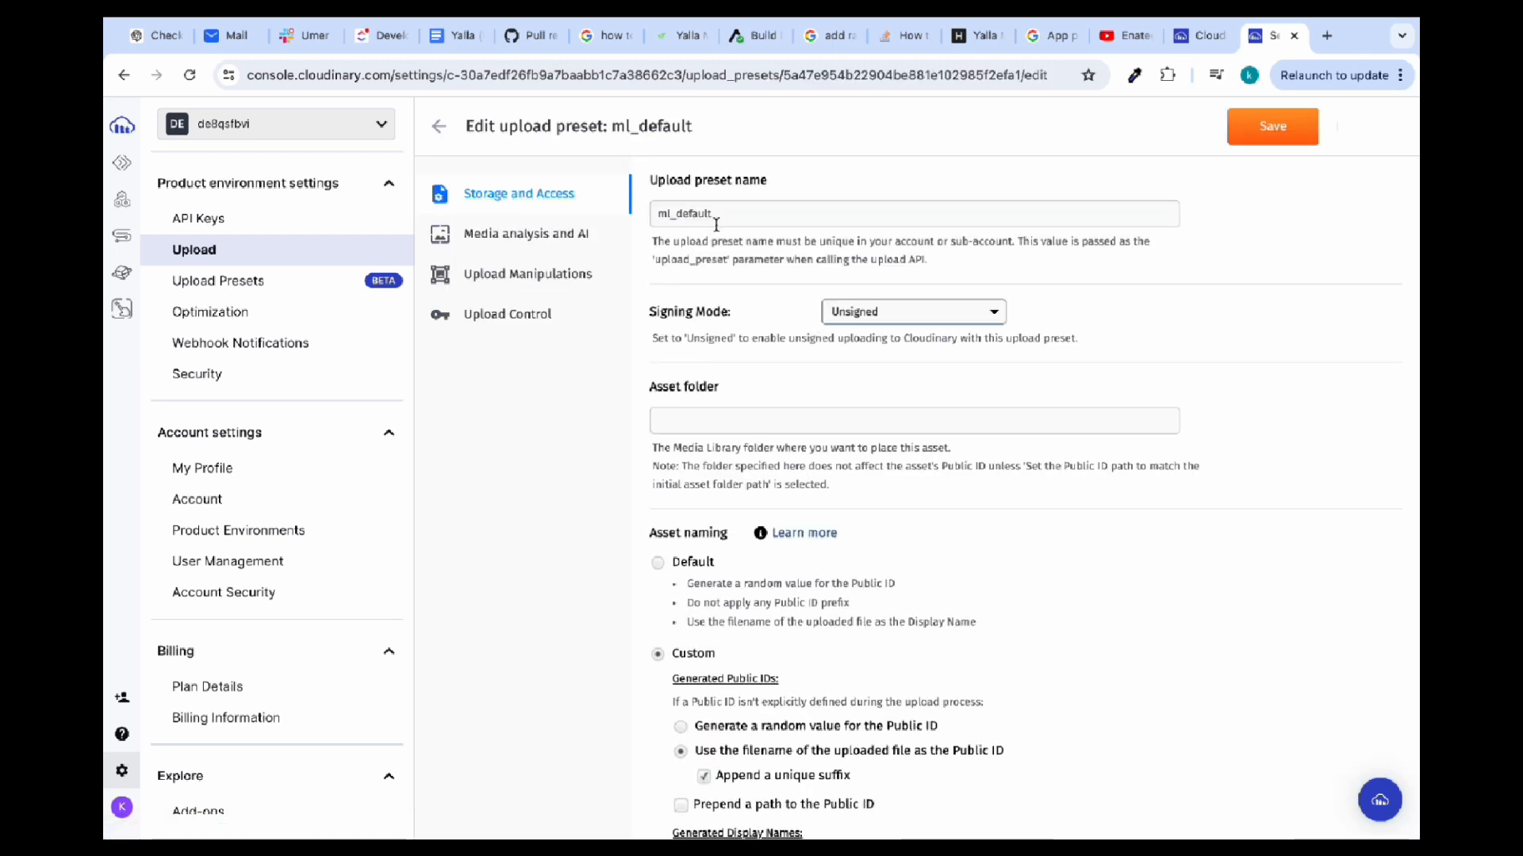
left_click_drag(658, 181, 661, 218)
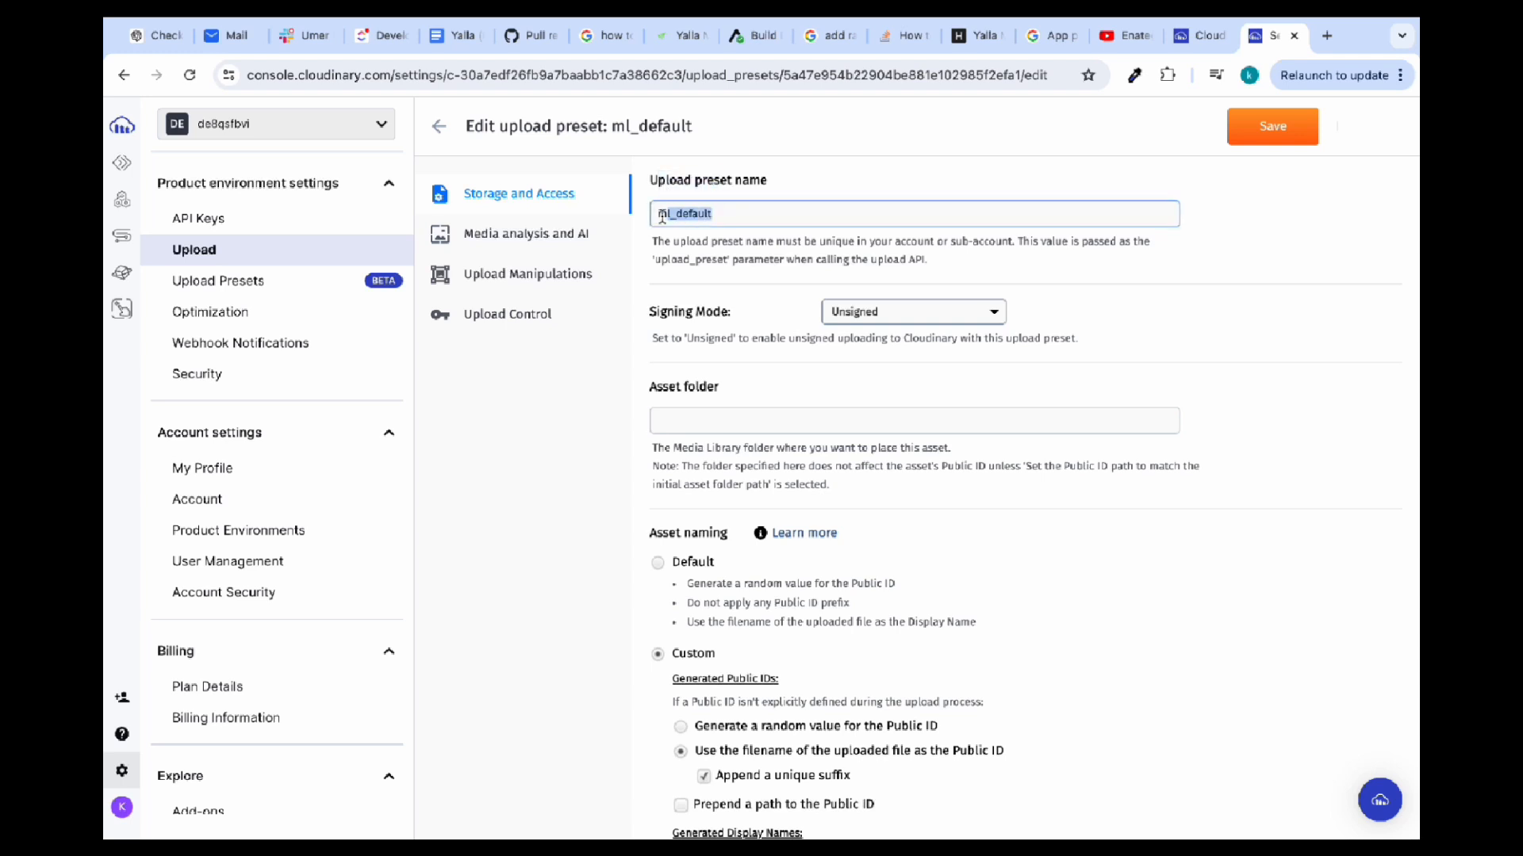
left_click(723, 200)
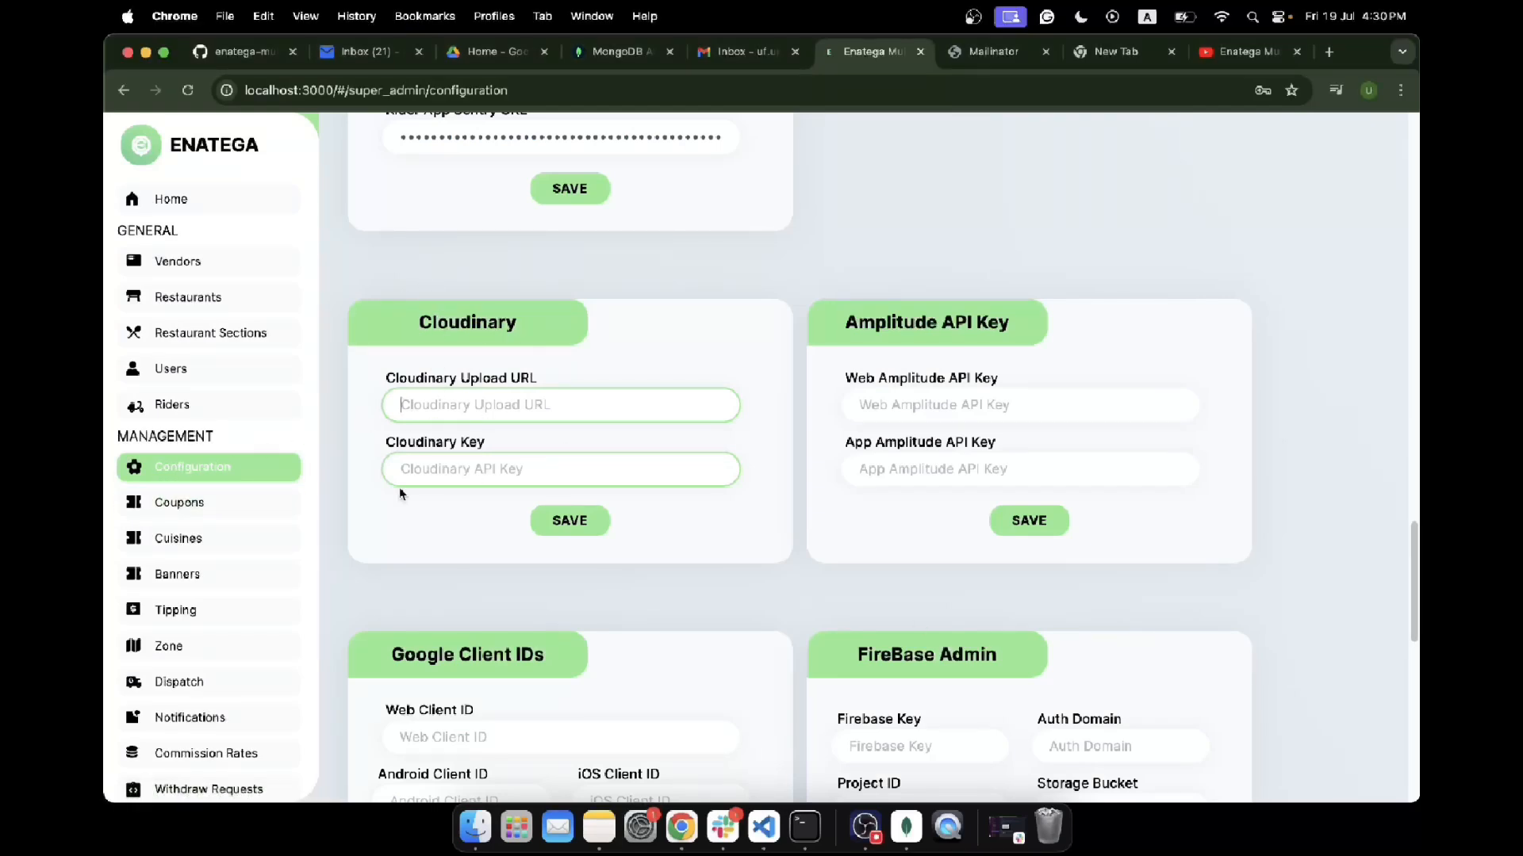
left_click(599, 826)
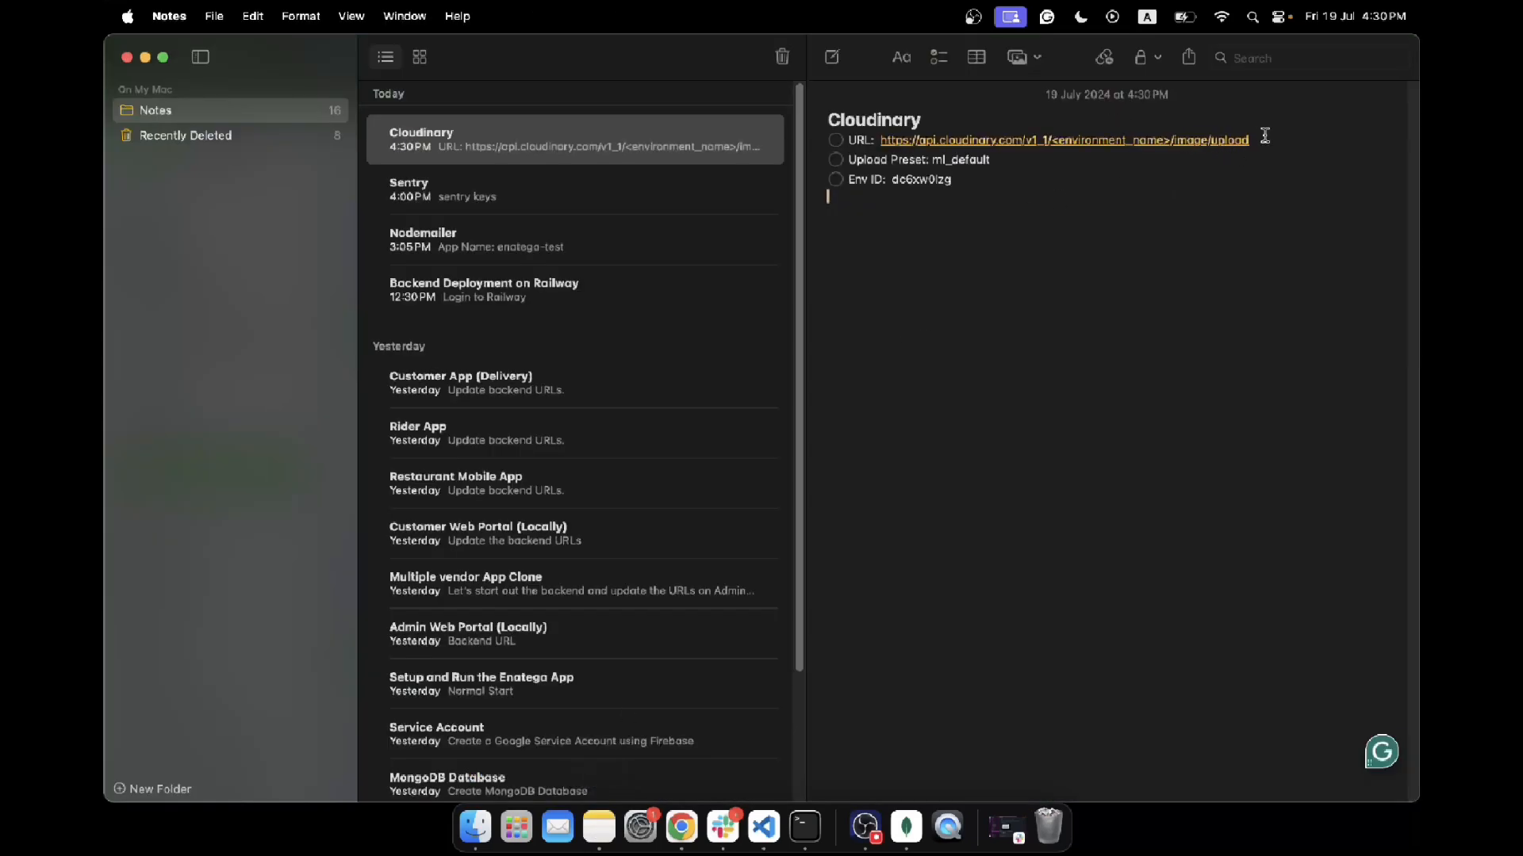
left_click_drag(1260, 137, 883, 135)
key("super+c")
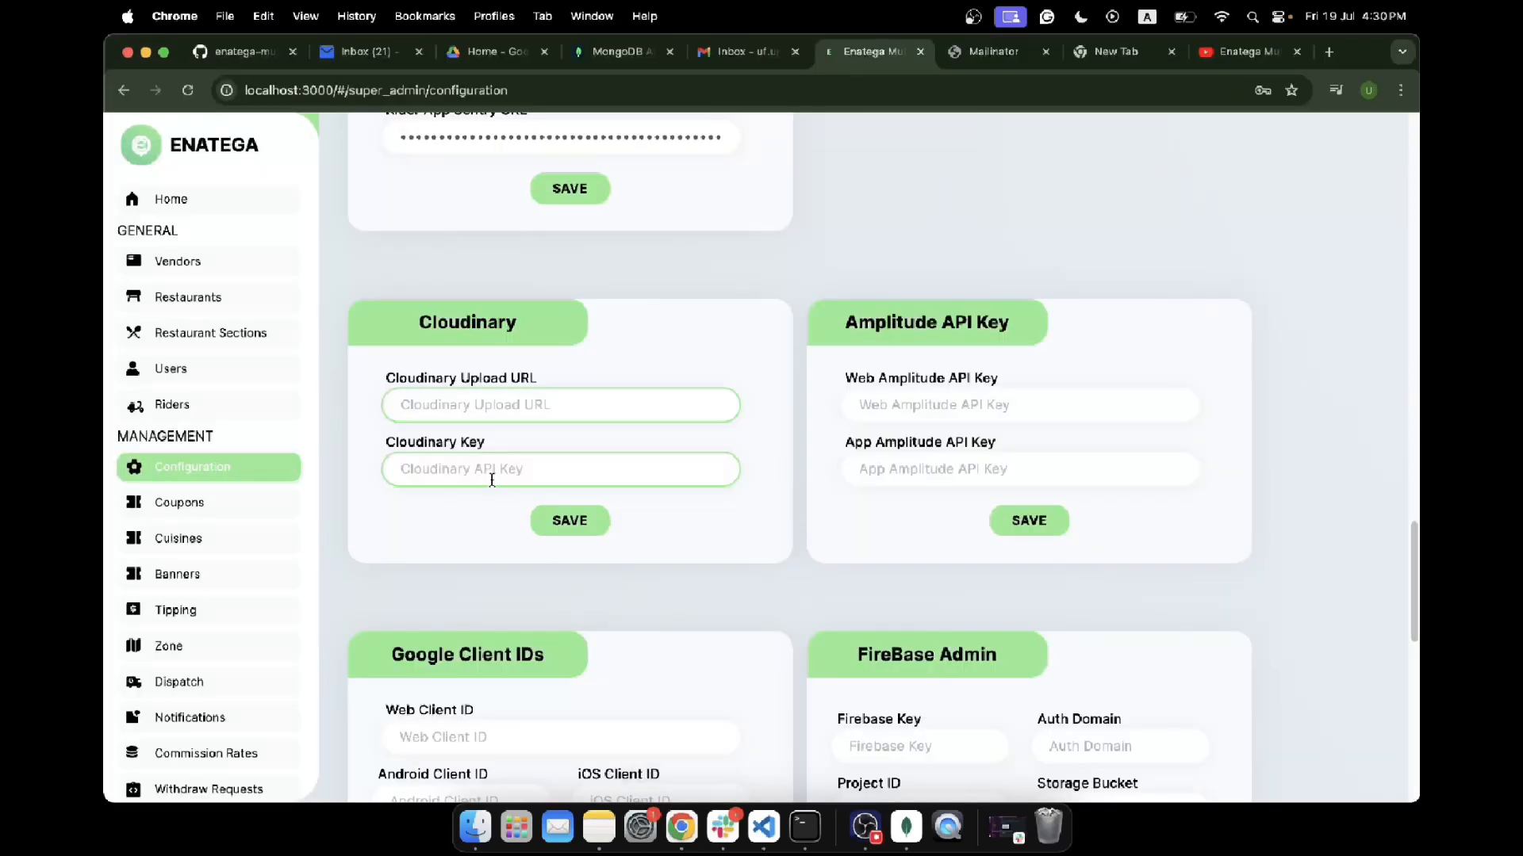
key("super+v")
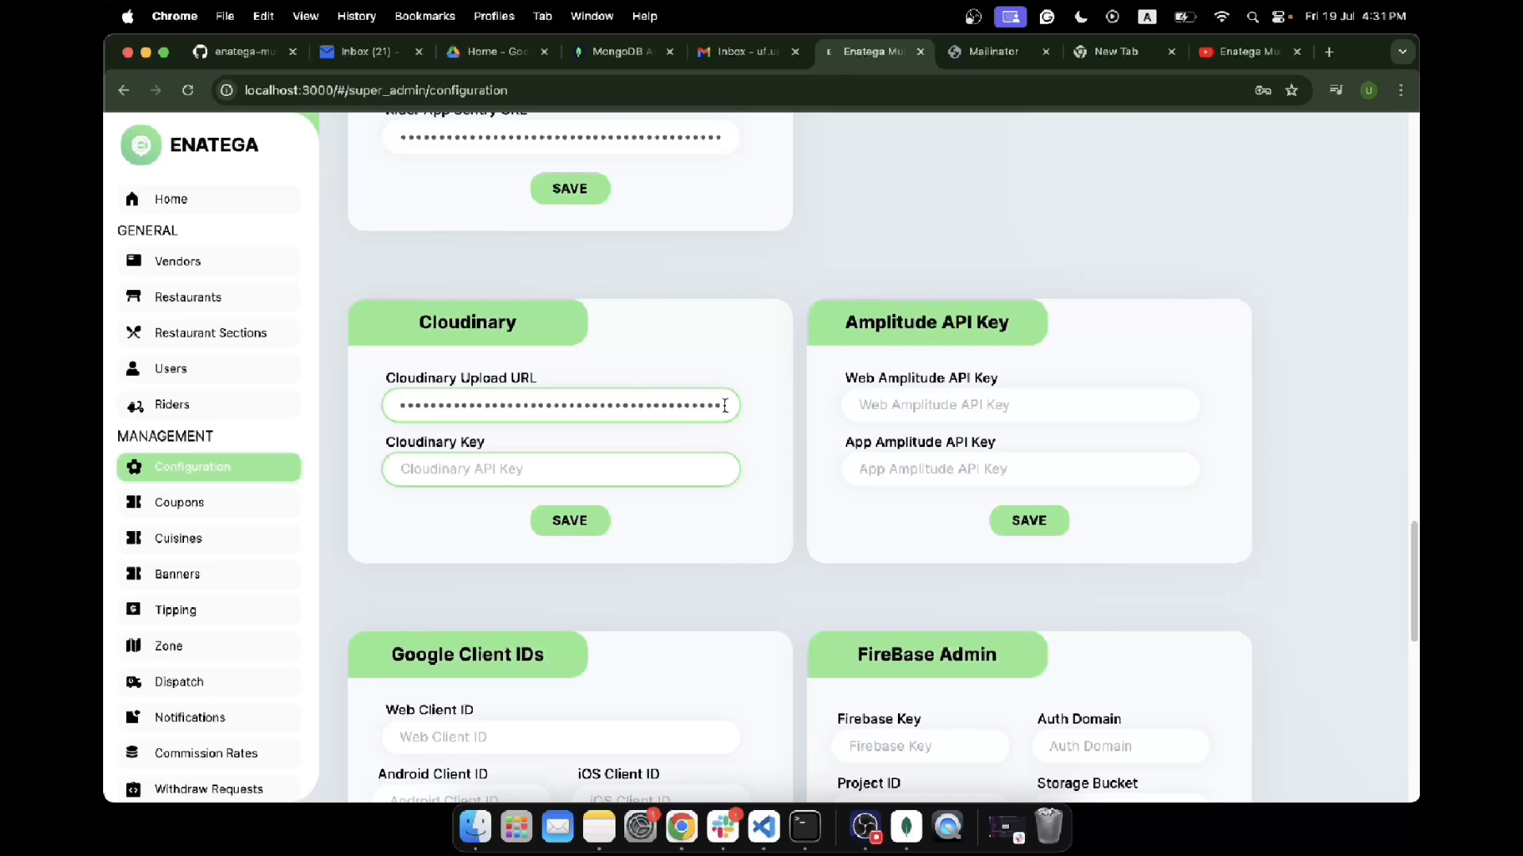
left_click_drag(724, 405, 398, 406)
key("super+v")
key("super+a")
key("BackSpace")
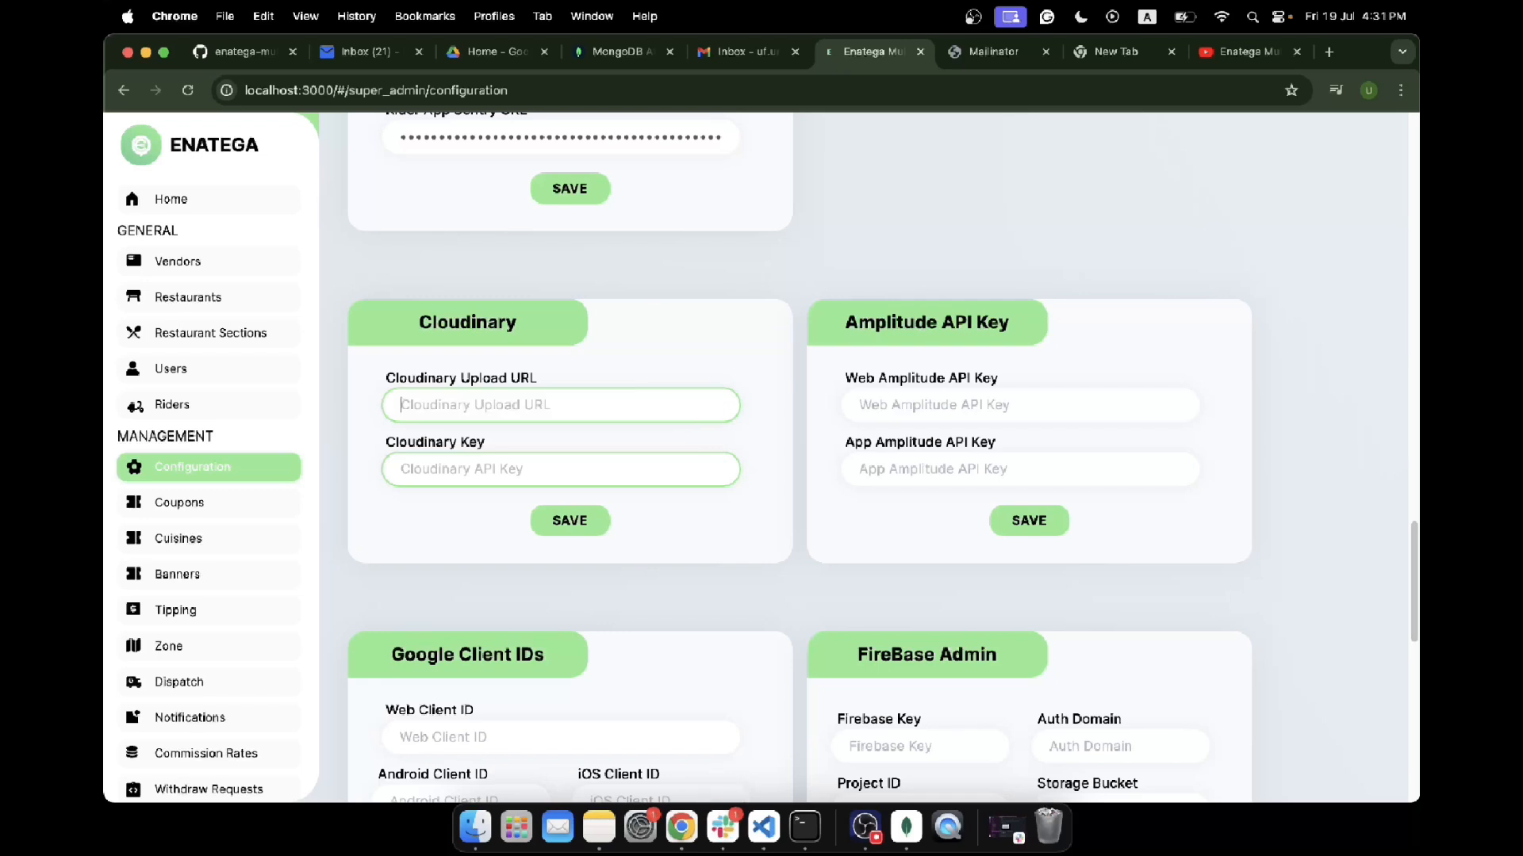
Step: Switch to Notes and replace the <environment_name> placeholder in the Cloudinary note's URL with the Env ID copied from the same note
left_click(599, 827)
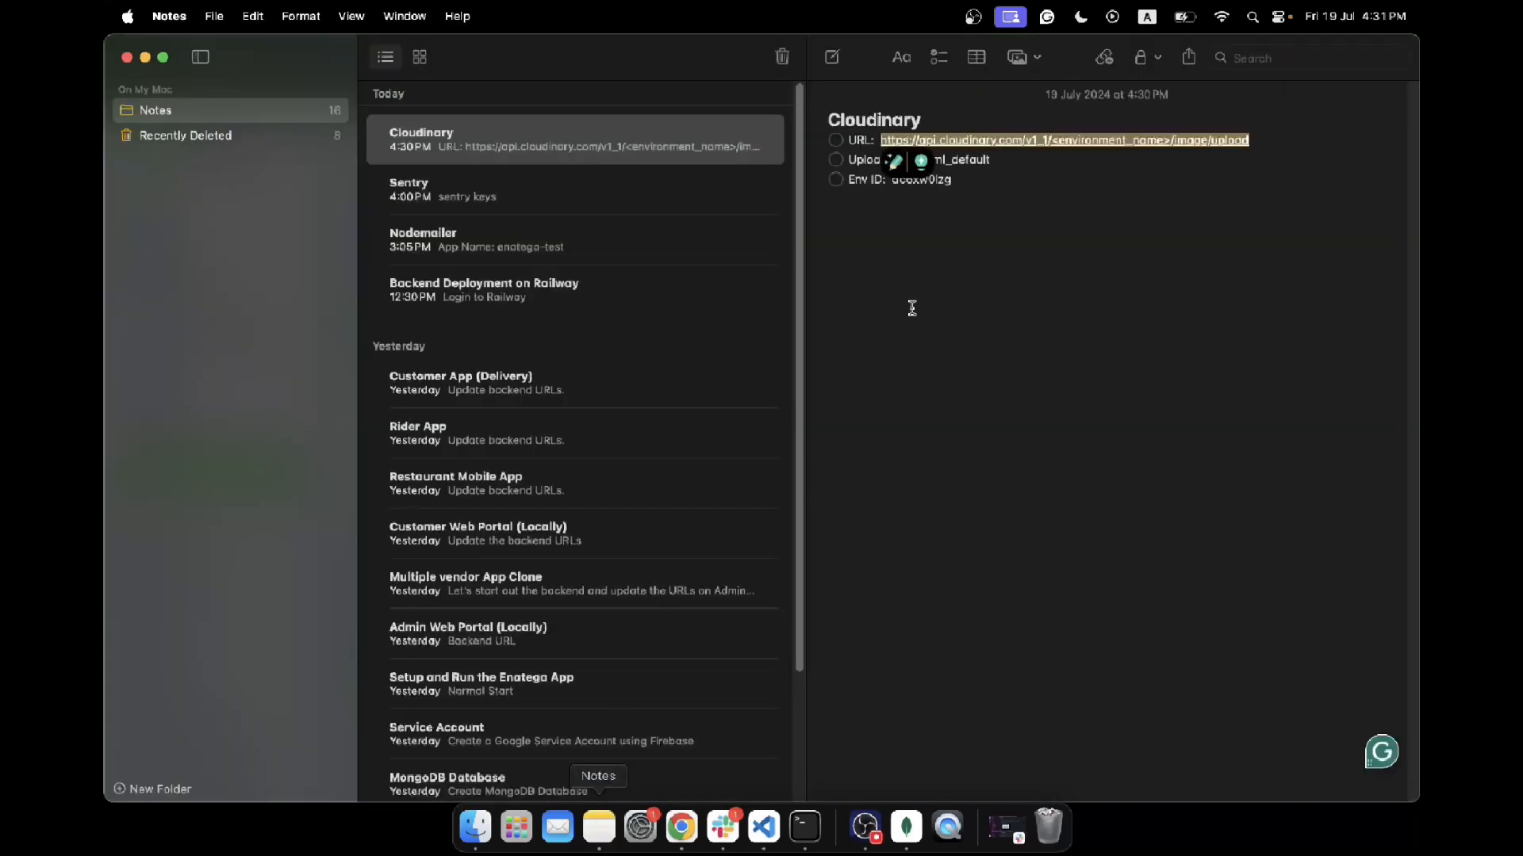
left_click(1025, 199)
double_click(923, 180)
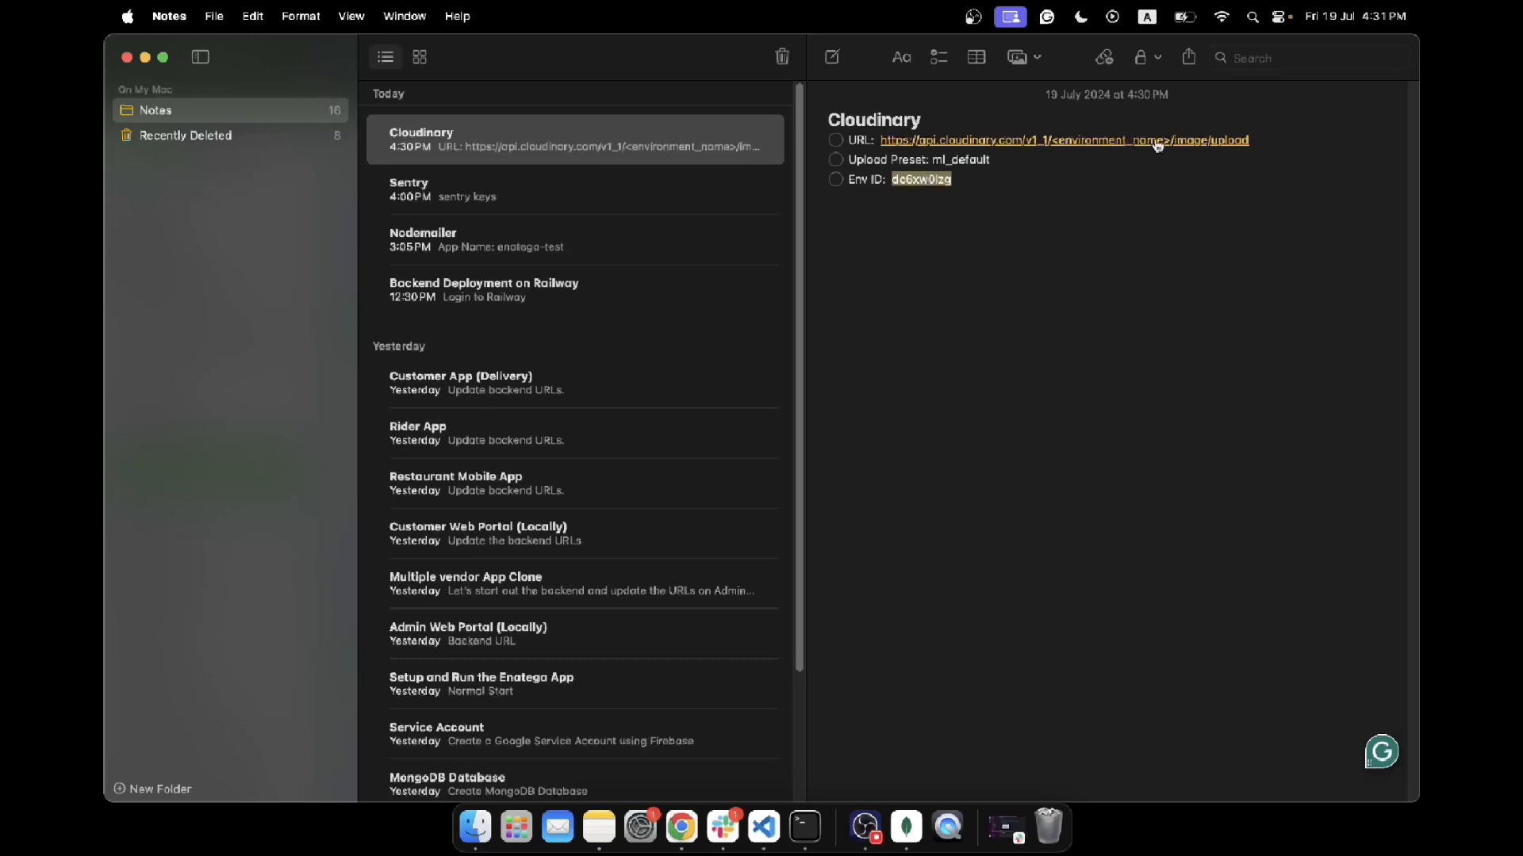
left_click(1249, 143)
key("BackSpace")
key("BackSpace")
key("BackSpace")
key("BackSpace")
key("BackSpace")
key("BackSpace")
key("BackSpace")
key("BackSpace")
key("BackSpace")
key("BackSpace")
key("BackSpace")
key("BackSpace")
key("BackSpace")
key("BackSpace")
key("BackSpace")
key("BackSpace")
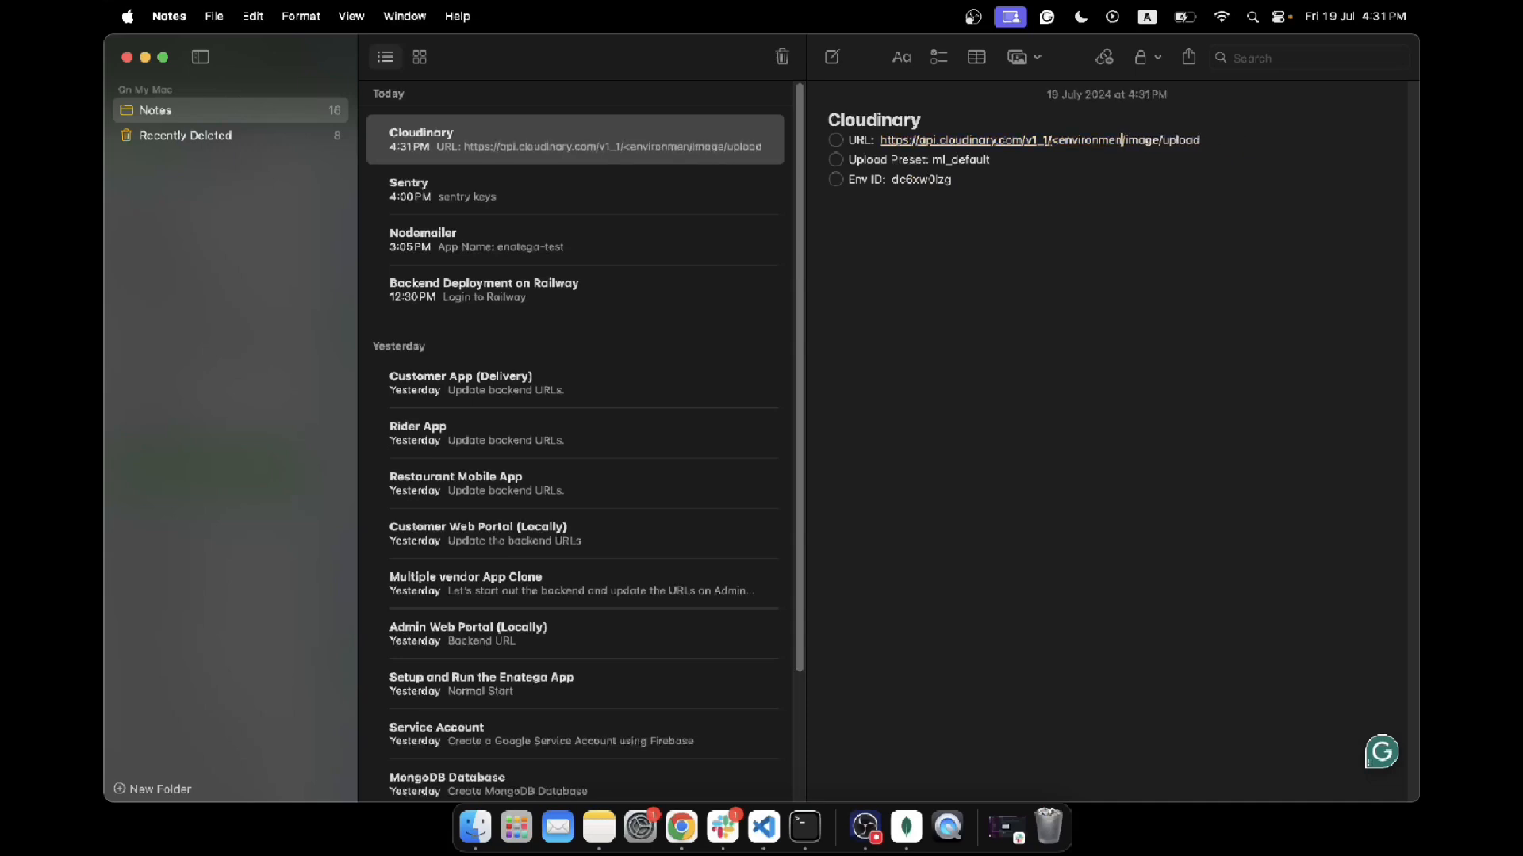
key("BackSpace")
key("BackSpace")
key("super+v")
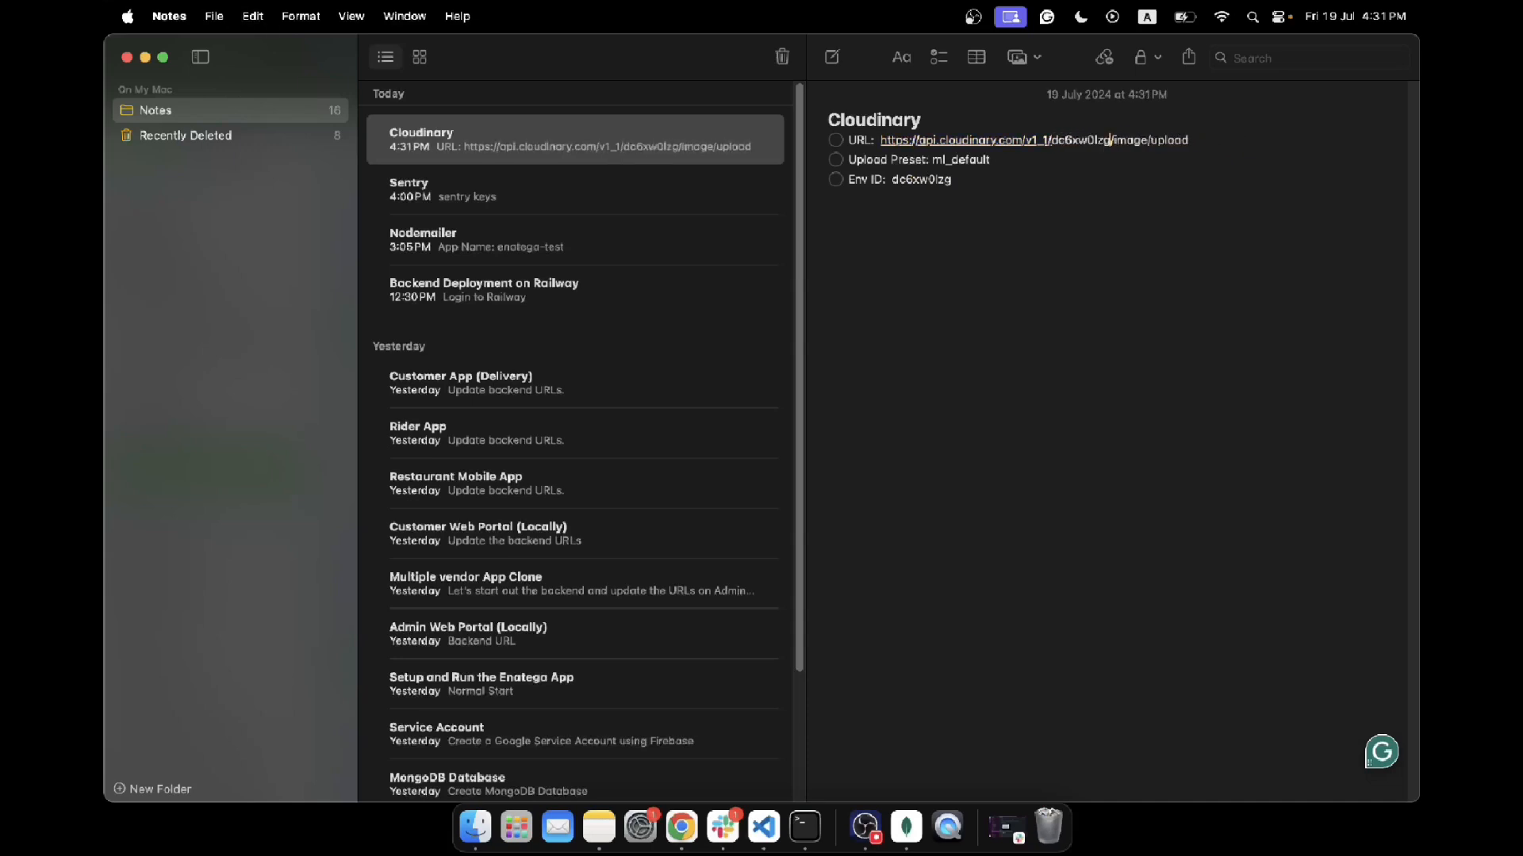
Step: Copy the completed image upload URL from the note into the Cloudinary Upload URL of the Enatega configuration page in Chrome
left_click_drag(1193, 140, 896, 141)
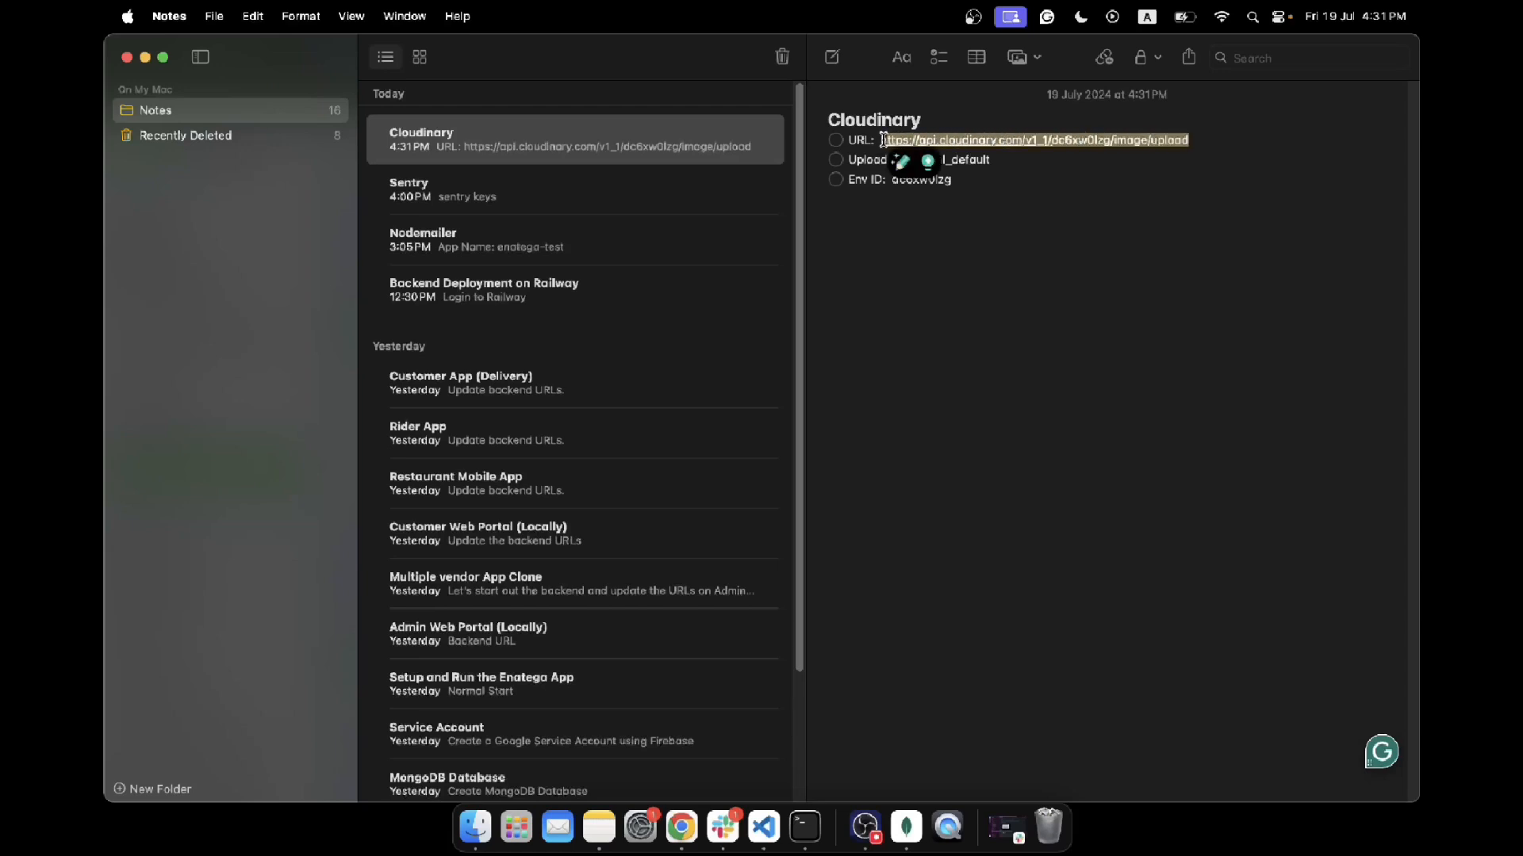
key("super+c")
key("super+c")
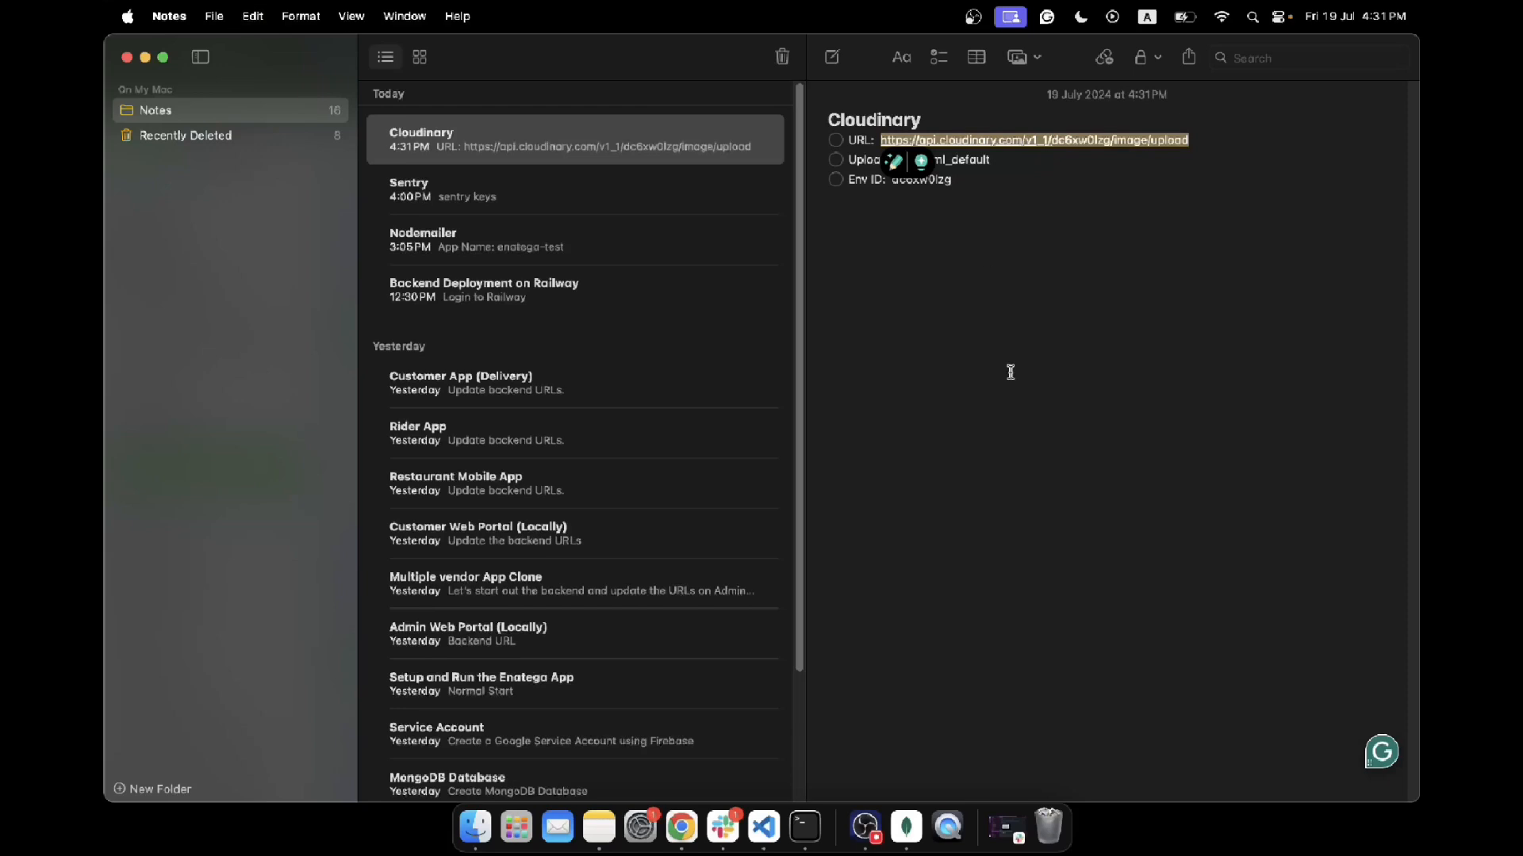
left_click(684, 831)
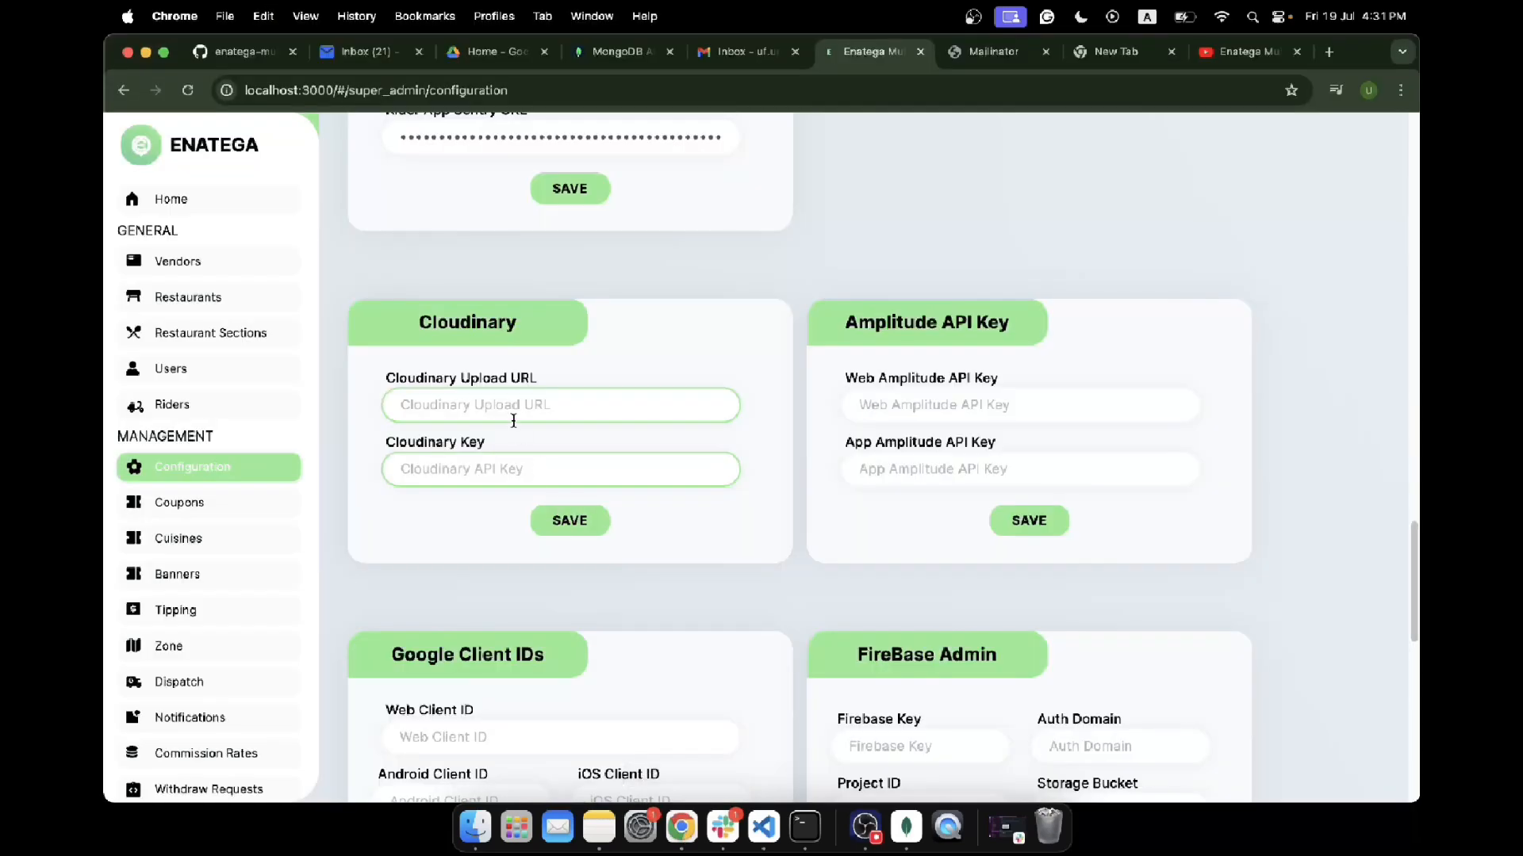
key("super+v")
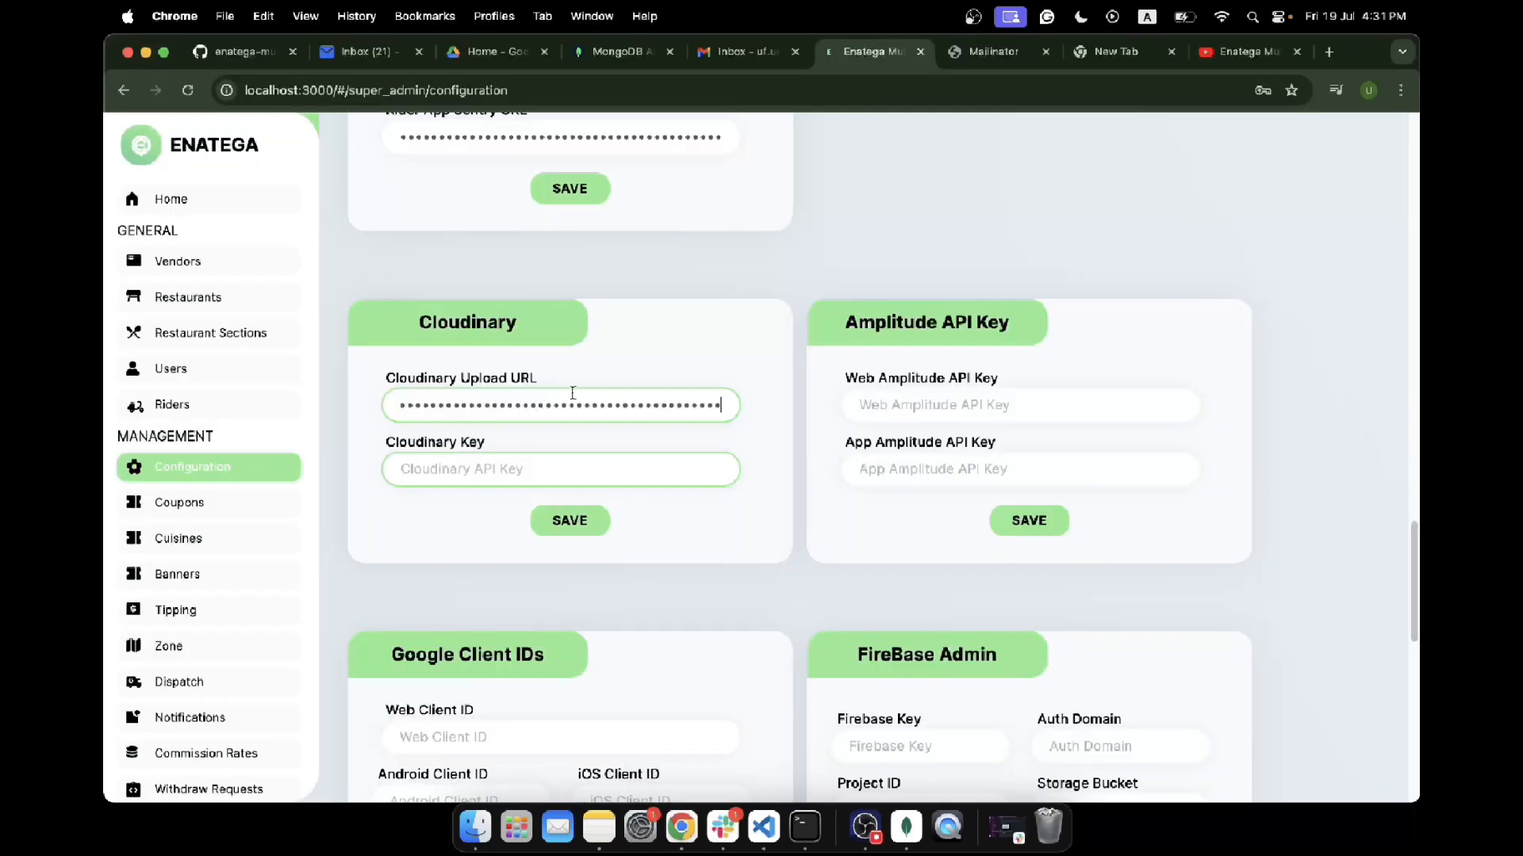
Step: Copy the upload preset name ml_default from the Cloudinary note in Notes into the dashboard's Cloudinary Key and save the Cloudinary configuration
left_click(598, 827)
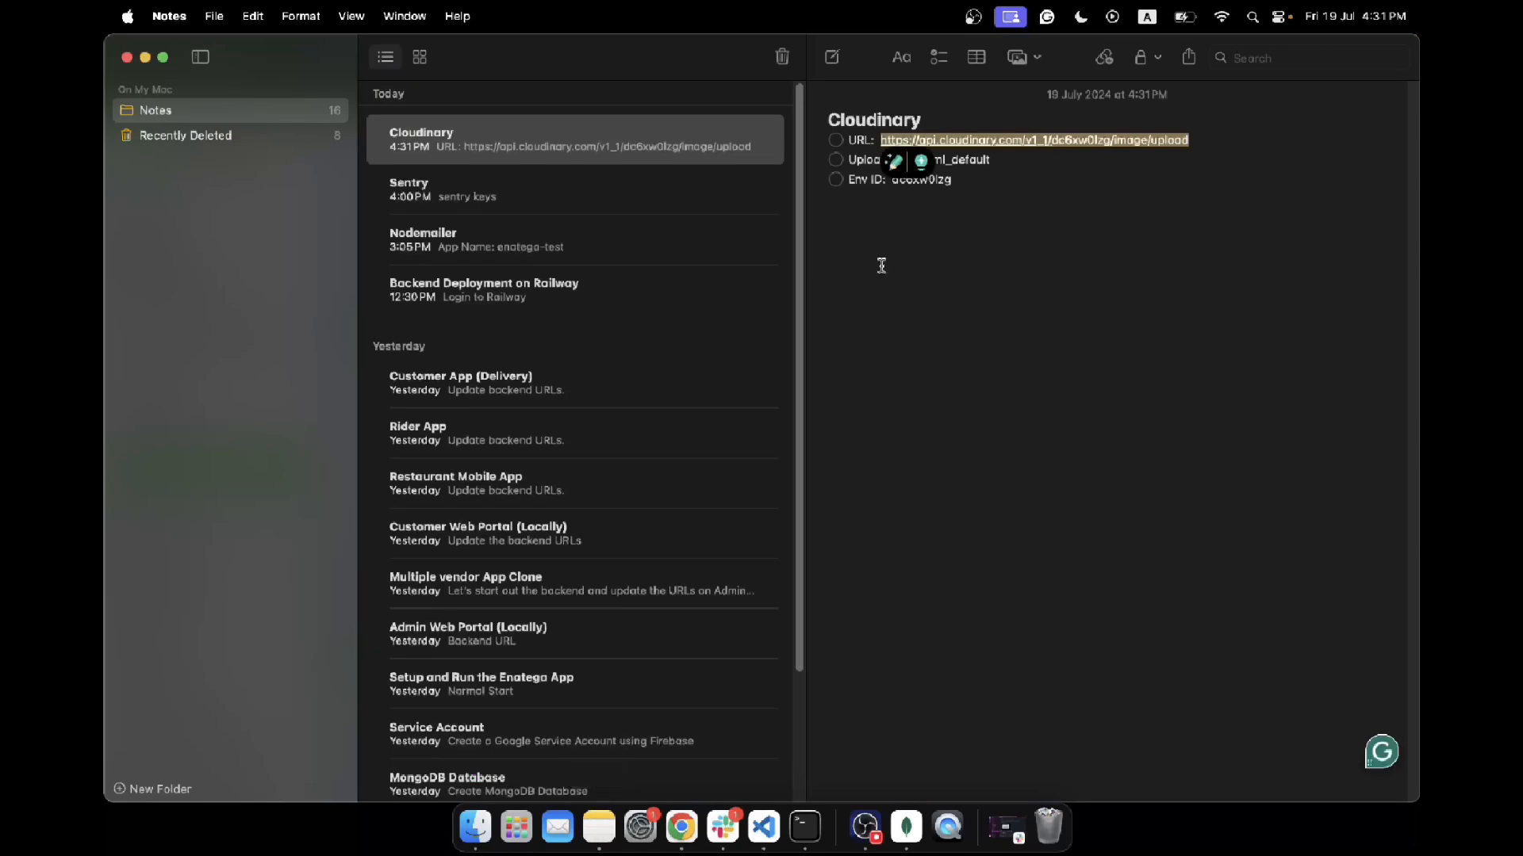
left_click(981, 170)
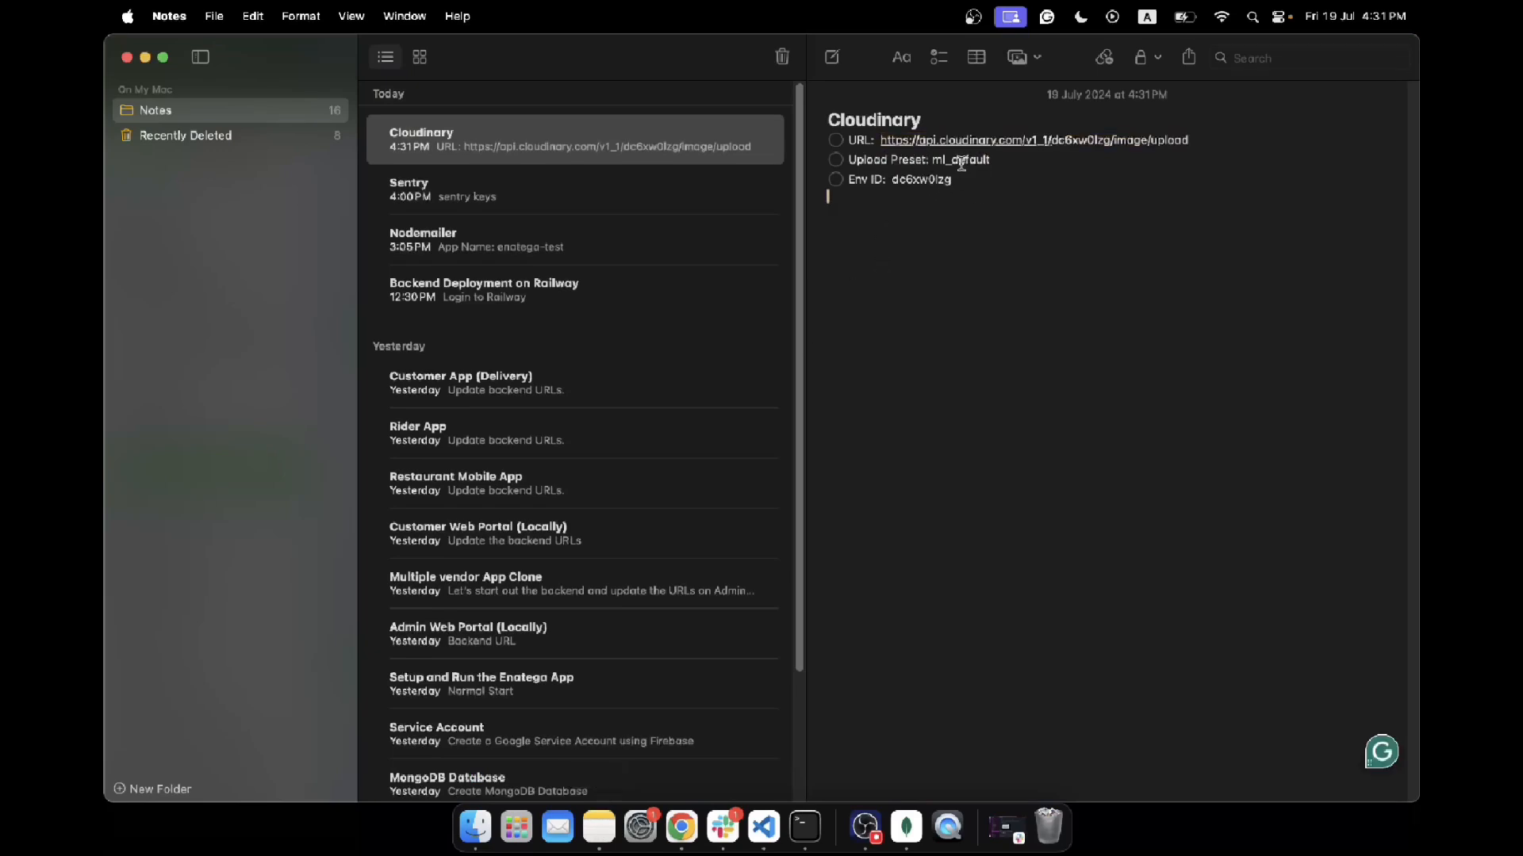
double_click(961, 161)
key("super+c")
left_click(681, 825)
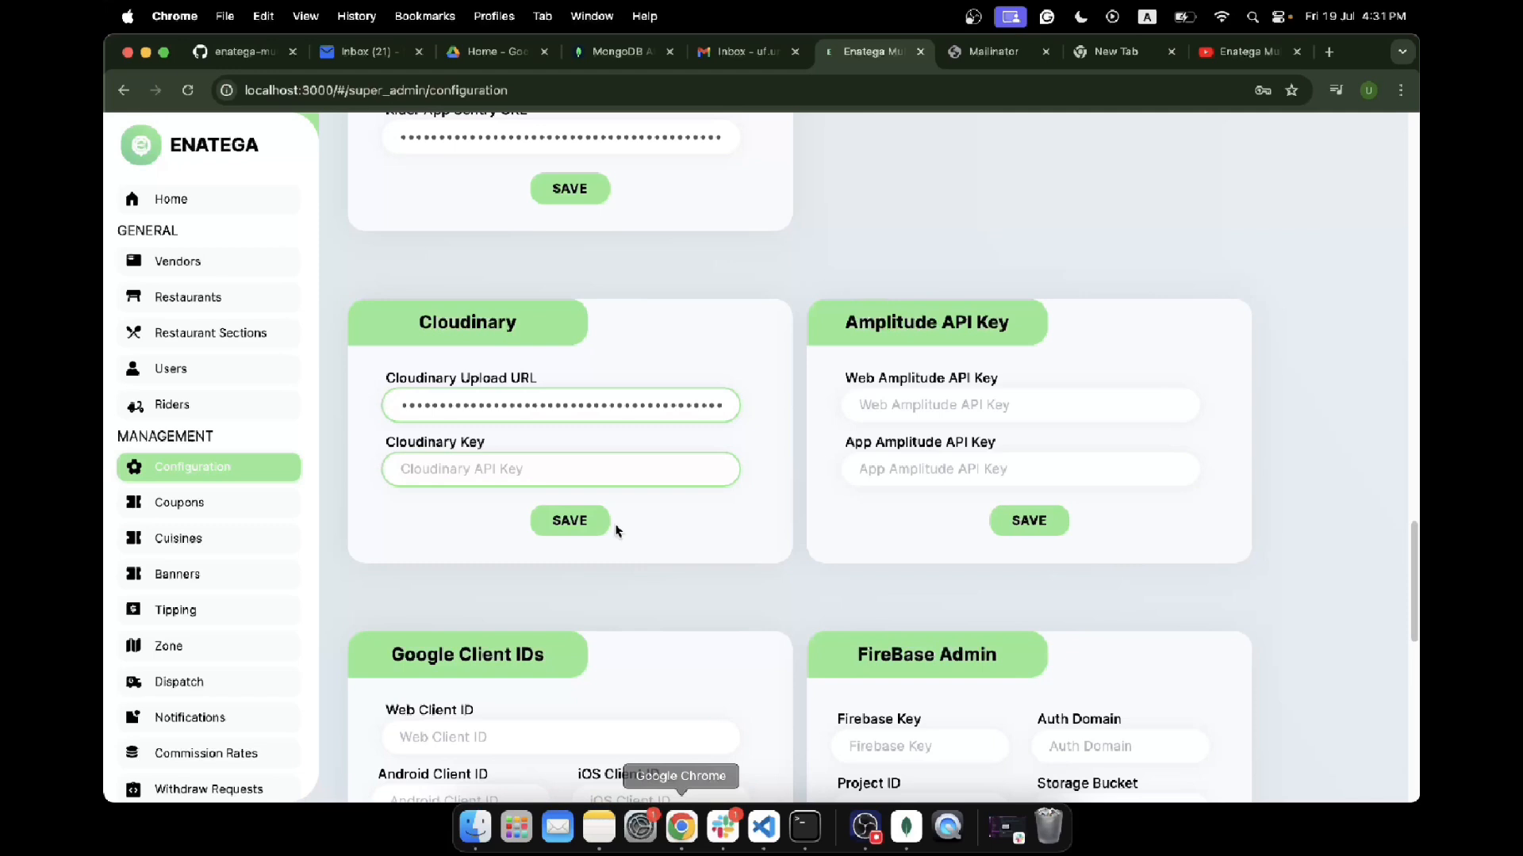
left_click(568, 482)
key("super+v")
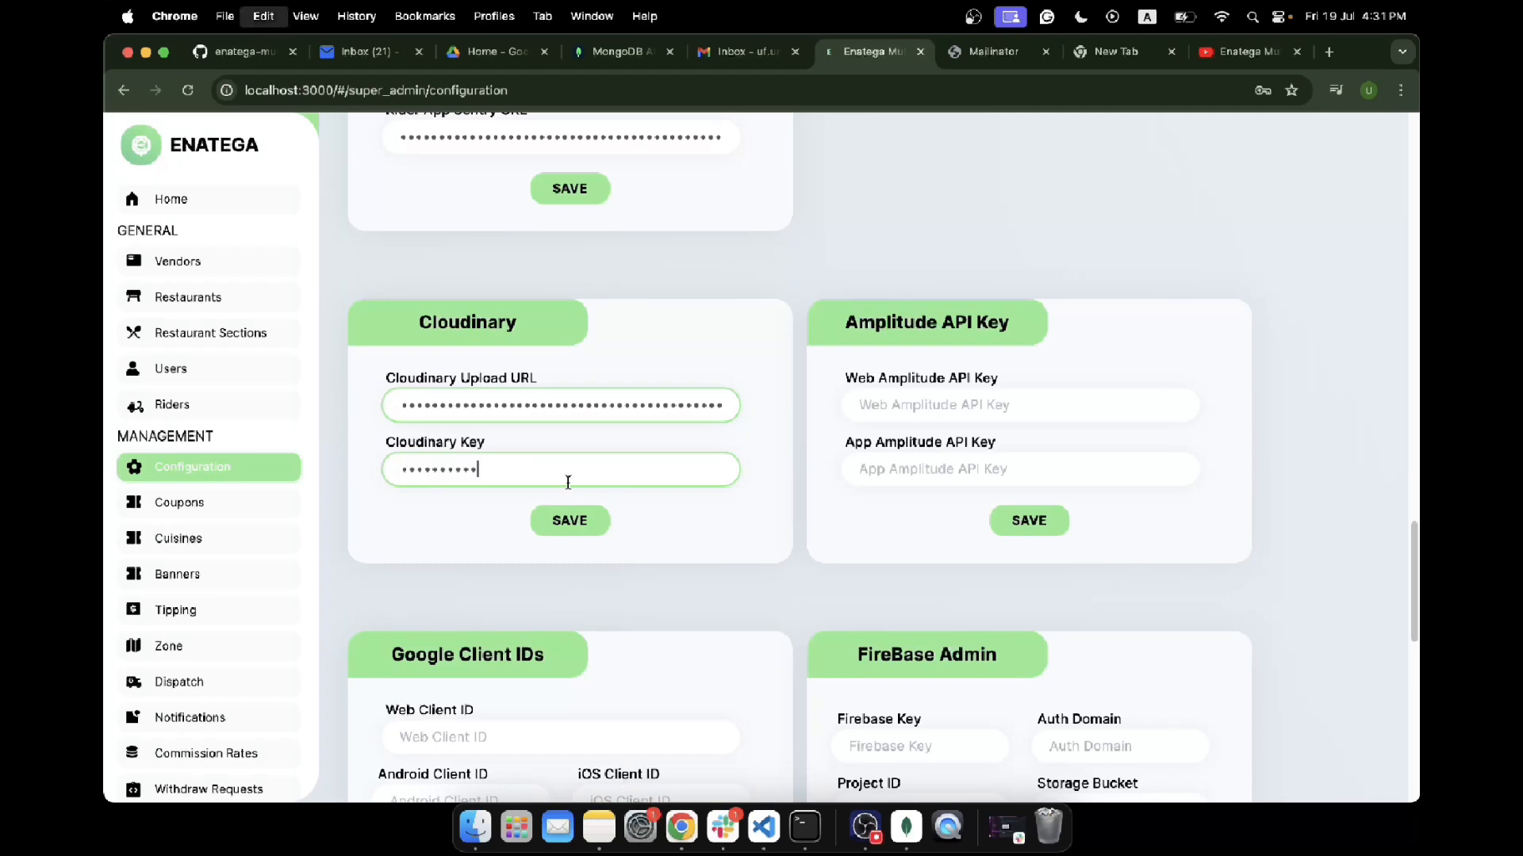
left_click(582, 523)
scroll(582, 525, "down", 15)
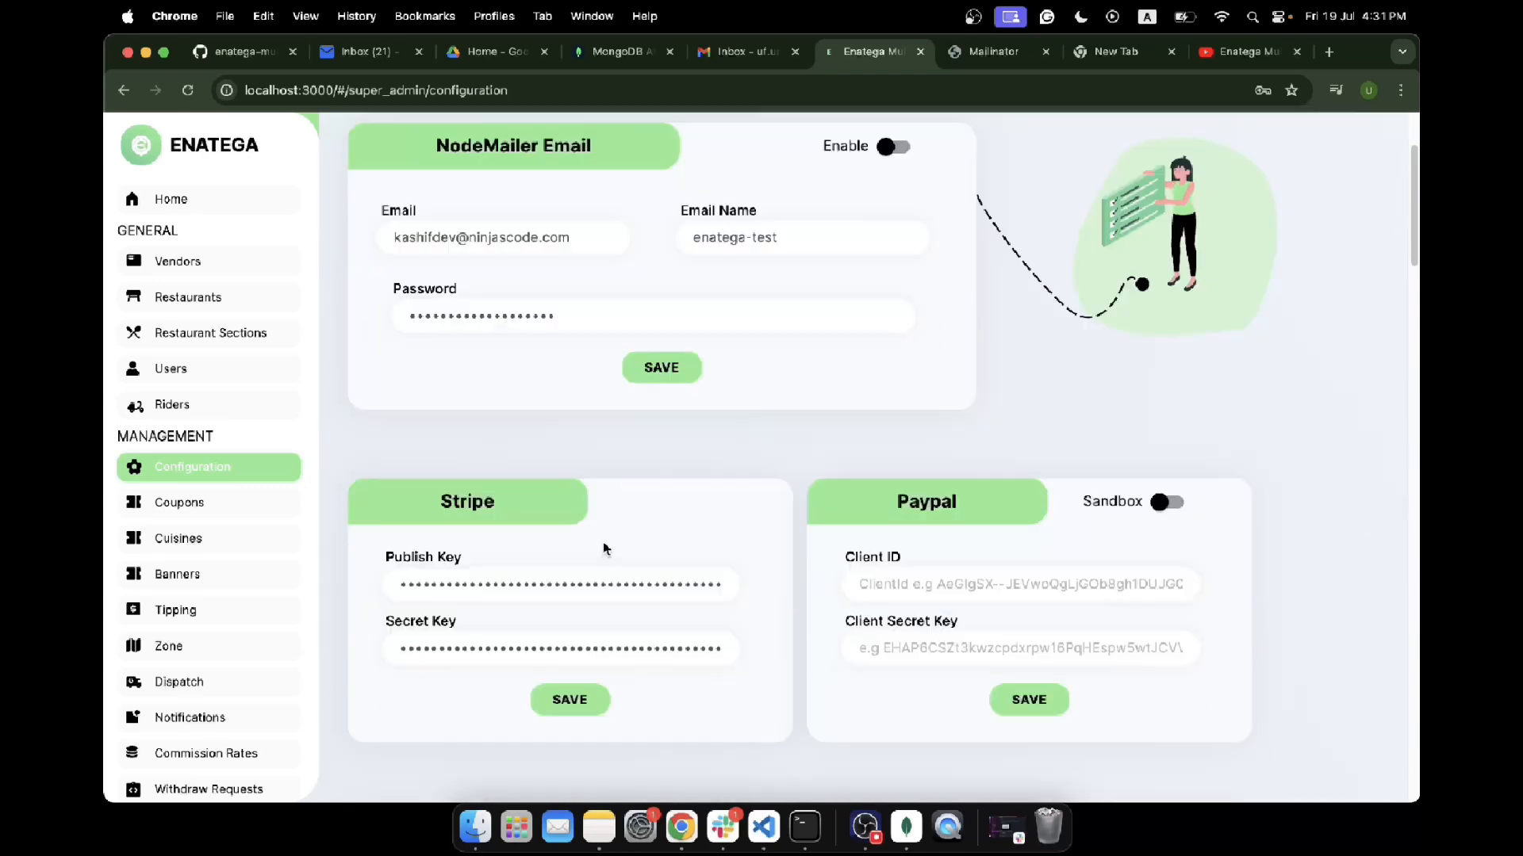
scroll(603, 547, "down", 10)
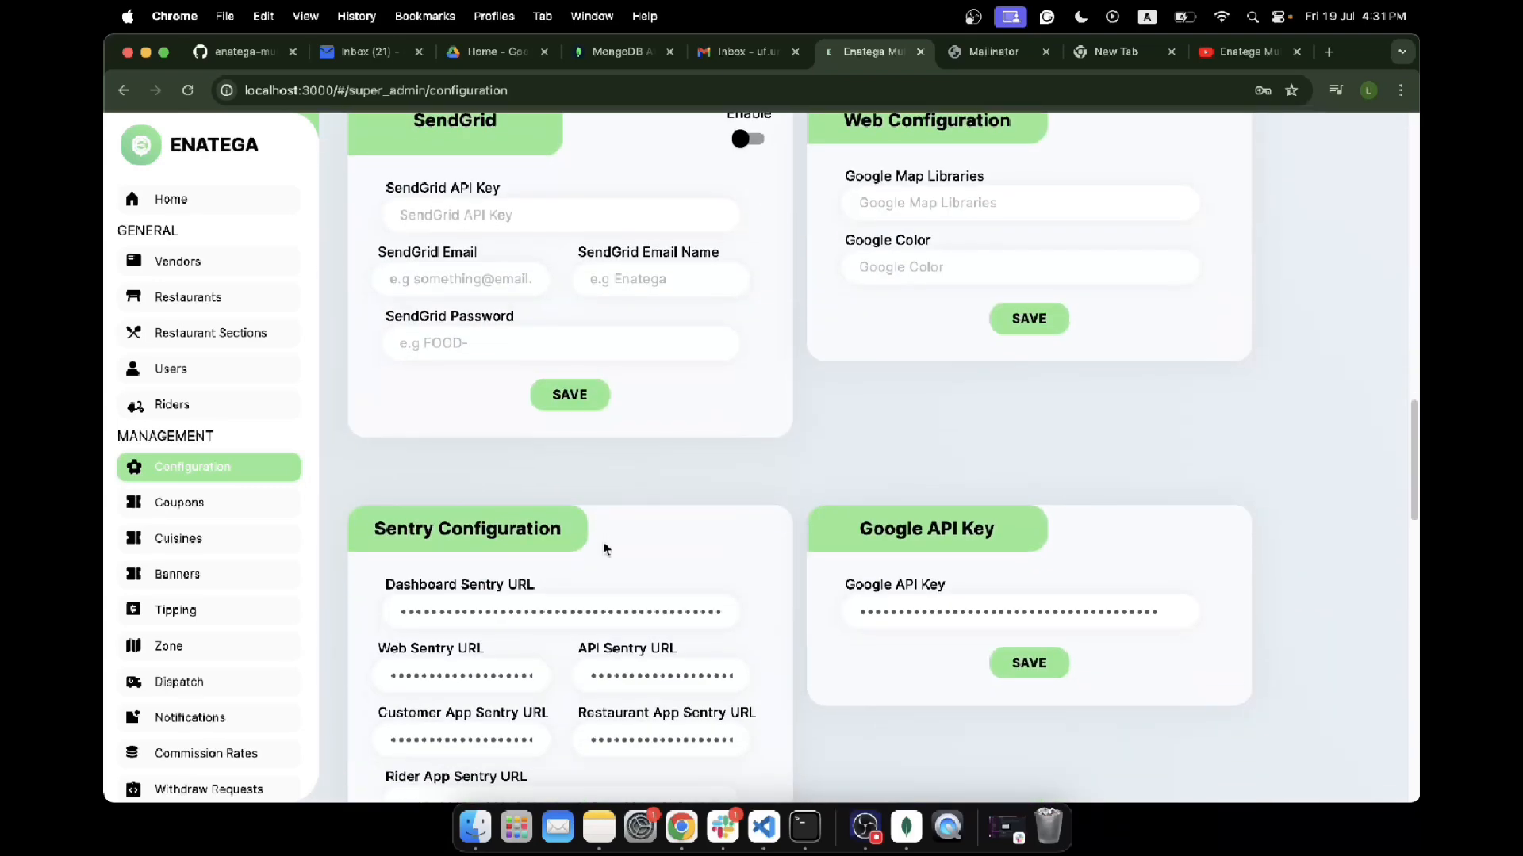